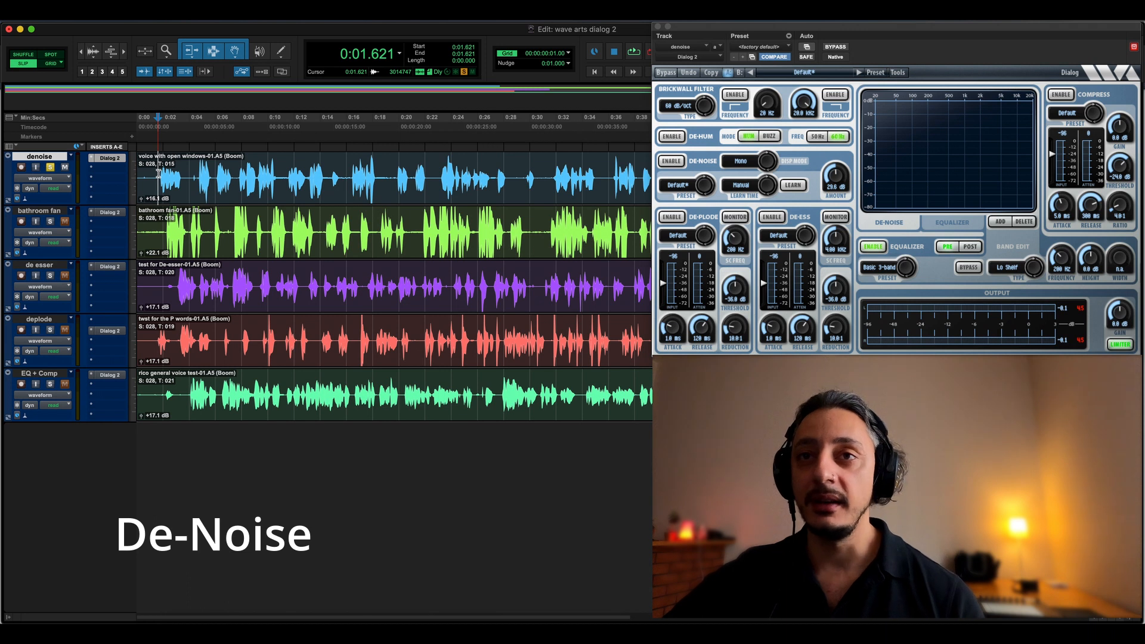
# Step: Place the cursor at 0:01.877 on the denoise track and listen to its recording with De-Noise off
pyautogui.click(162, 174)
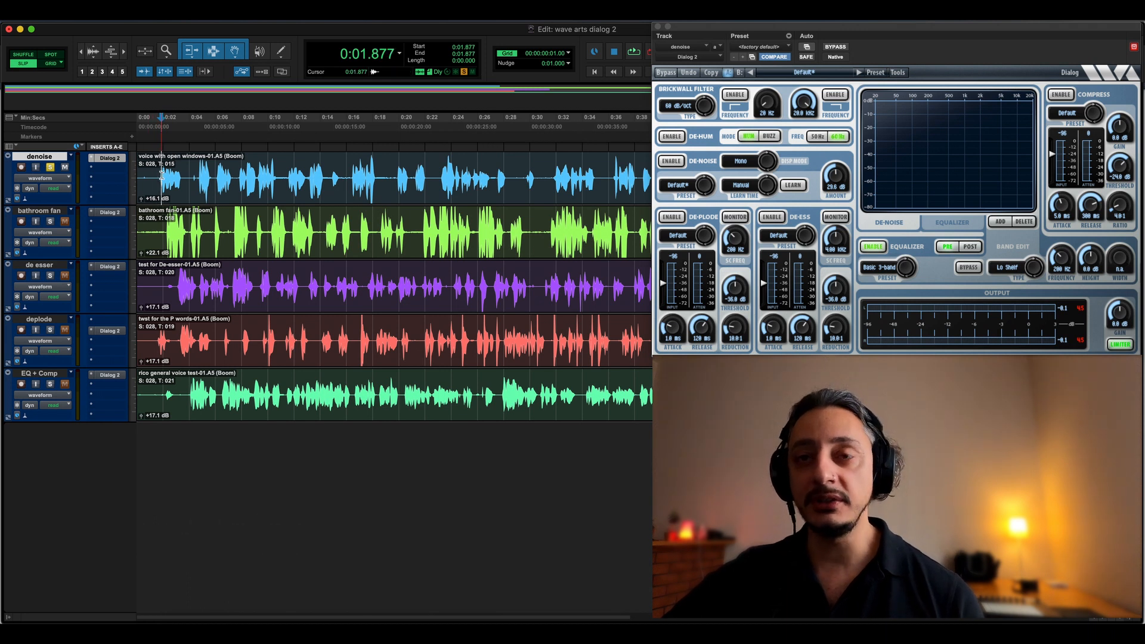
pyautogui.click(109, 158)
pyautogui.click(109, 158)
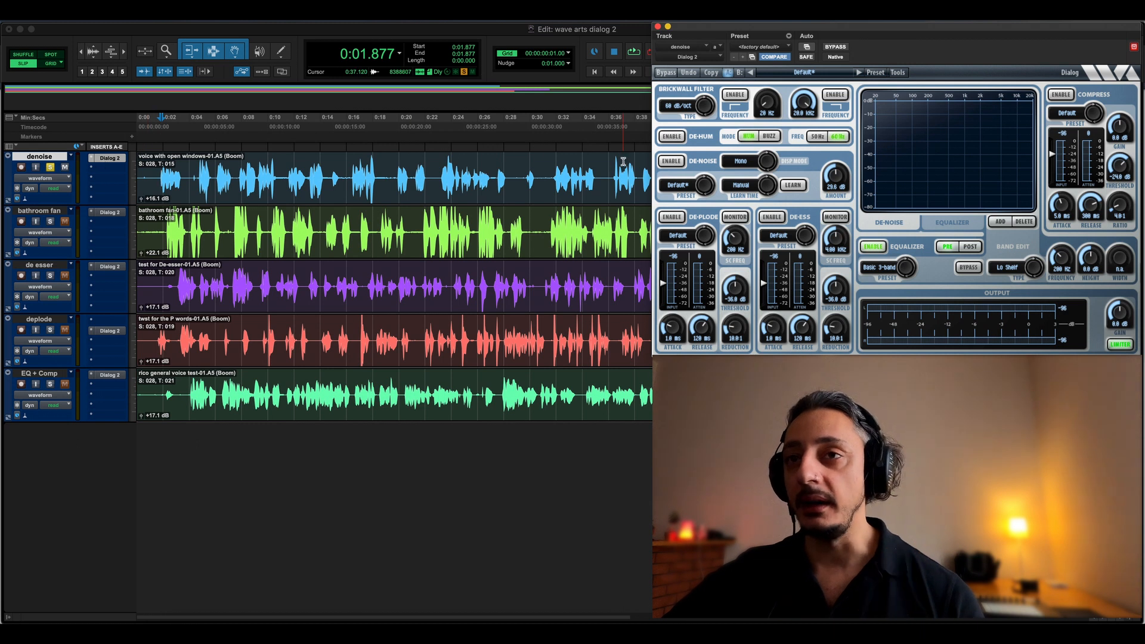
pyautogui.press('space')
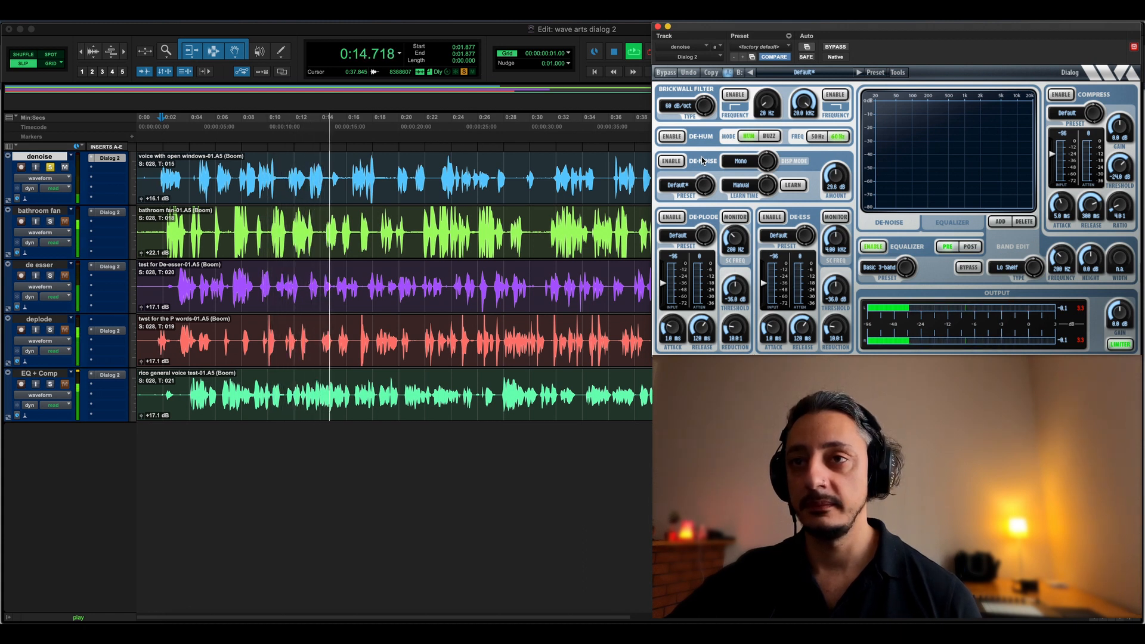
pyautogui.press('space')
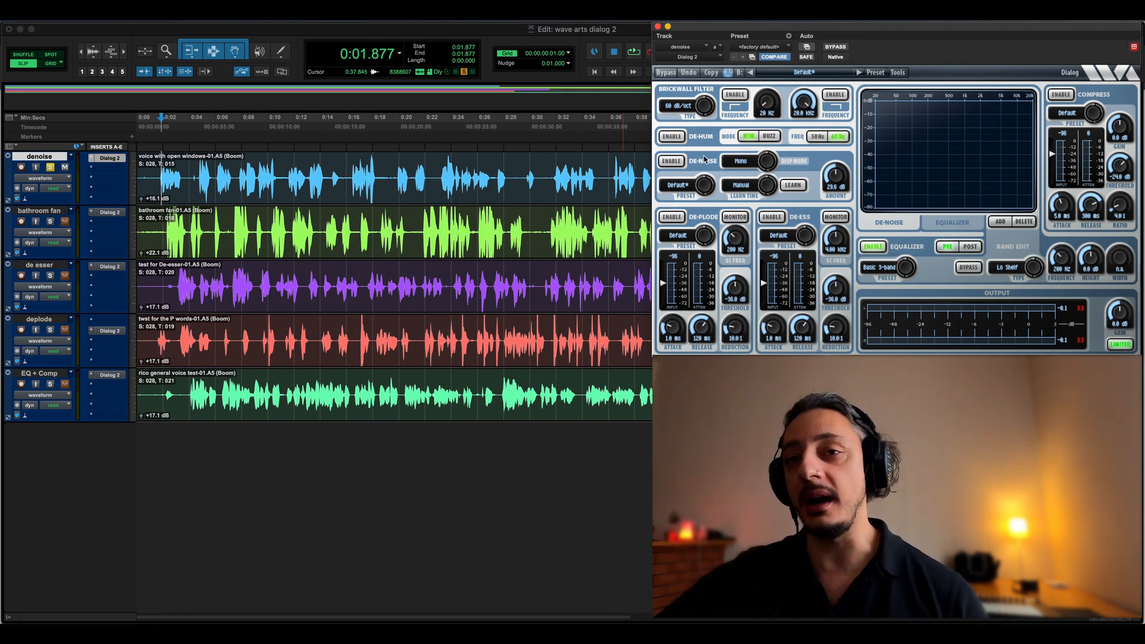
# Step: Replay the denoise track while switching De-Noise on and off to compare, and leave De-Noise enabled
pyautogui.press('space')
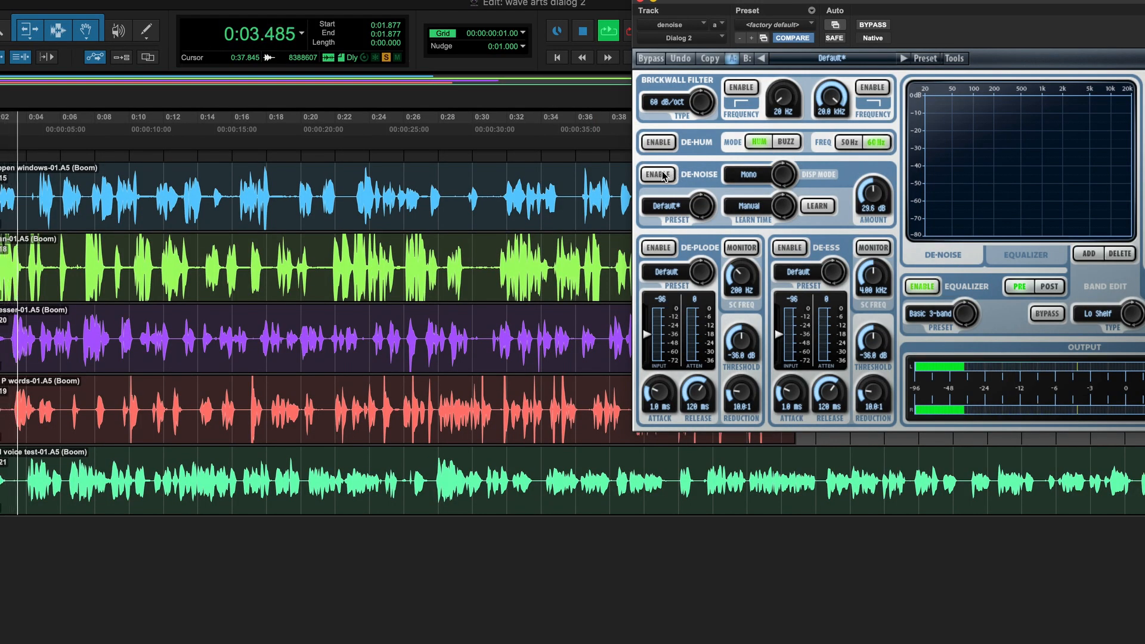
pyautogui.click(660, 175)
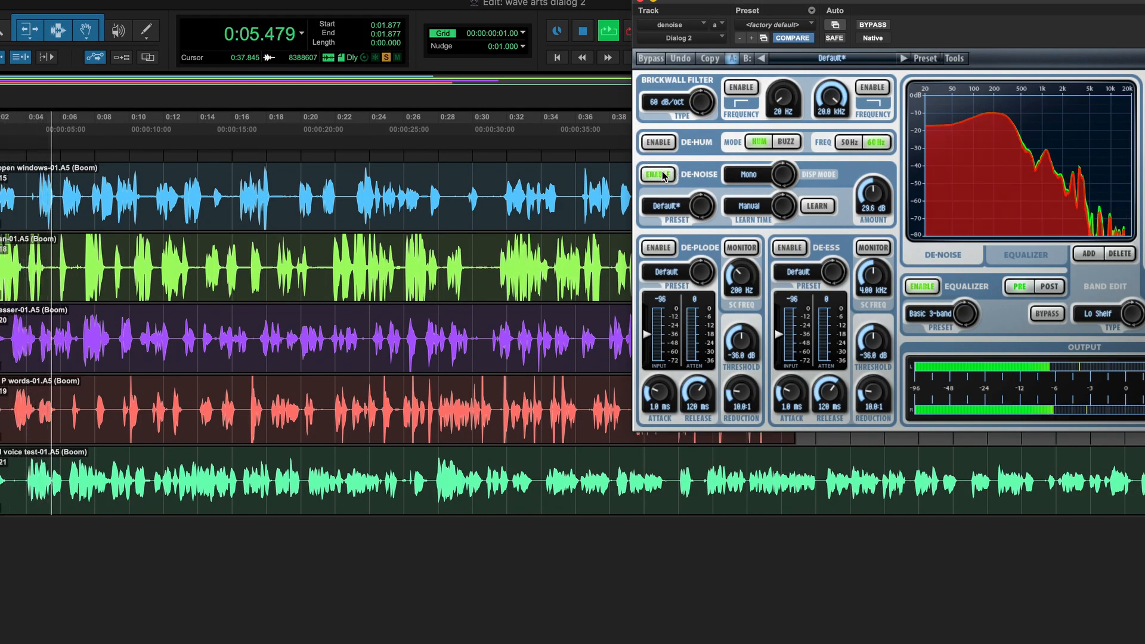
pyautogui.click(660, 175)
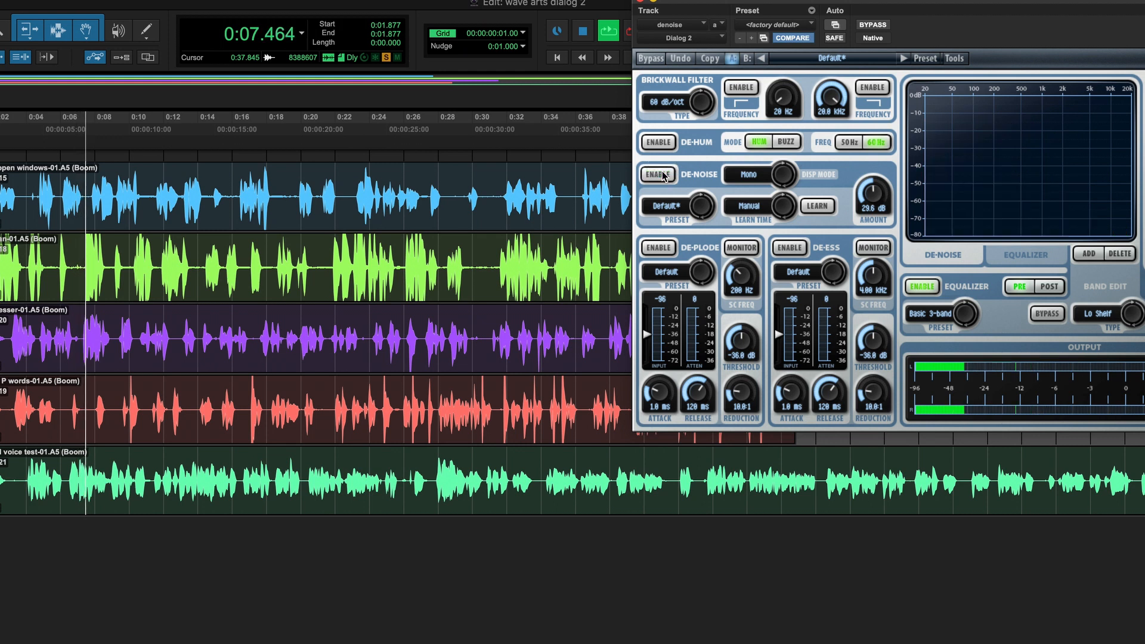
pyautogui.click(661, 175)
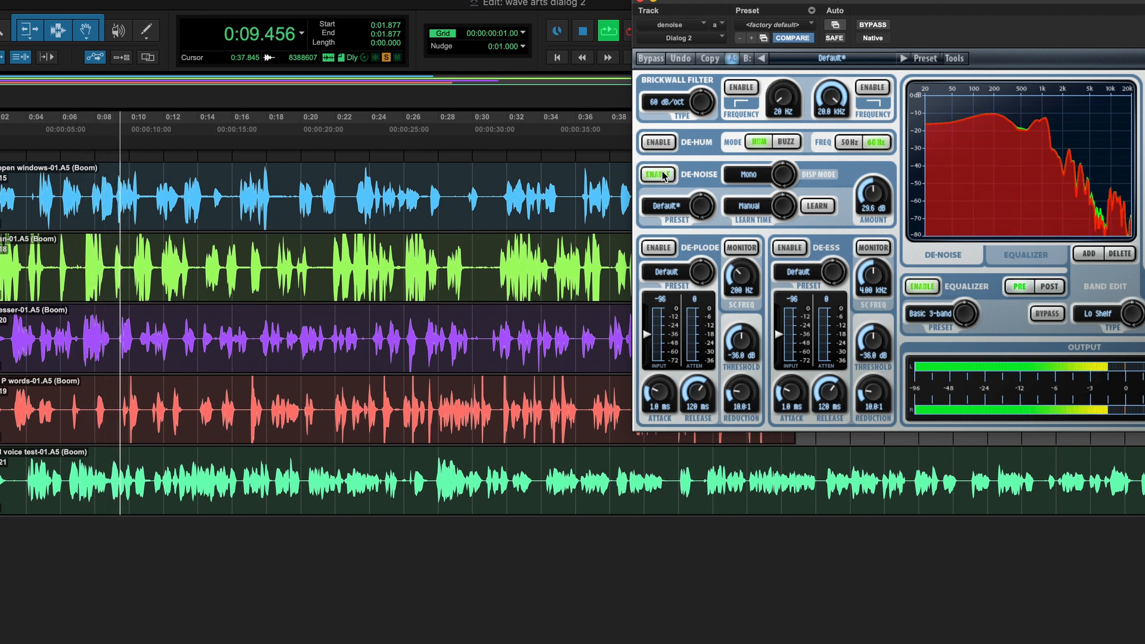
pyautogui.click(663, 176)
pyautogui.click(663, 176)
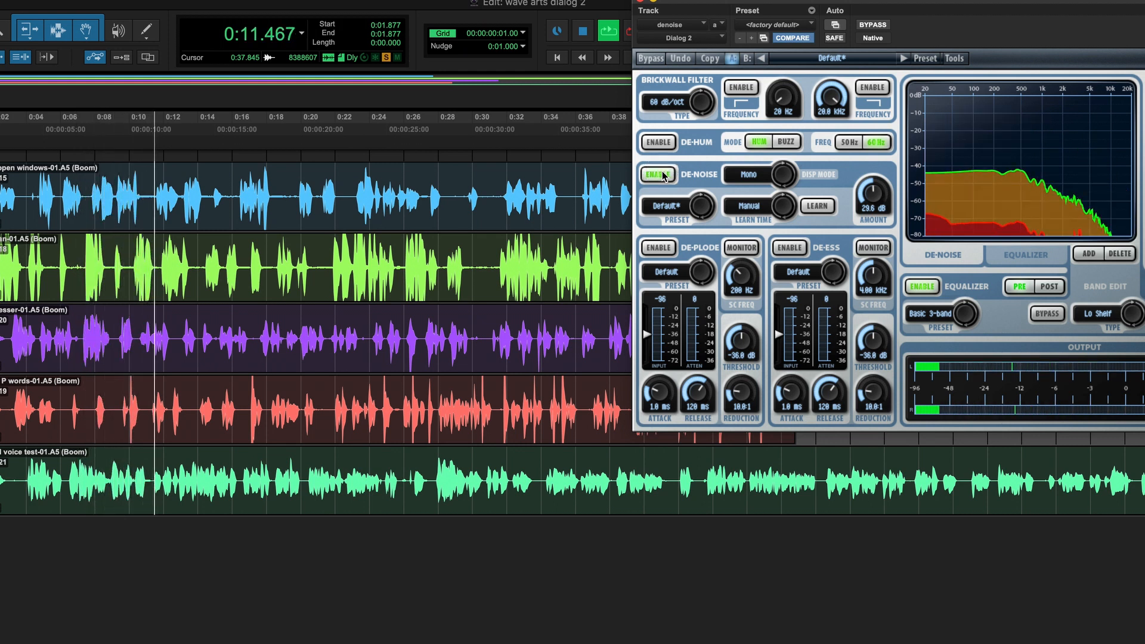
pyautogui.click(664, 176)
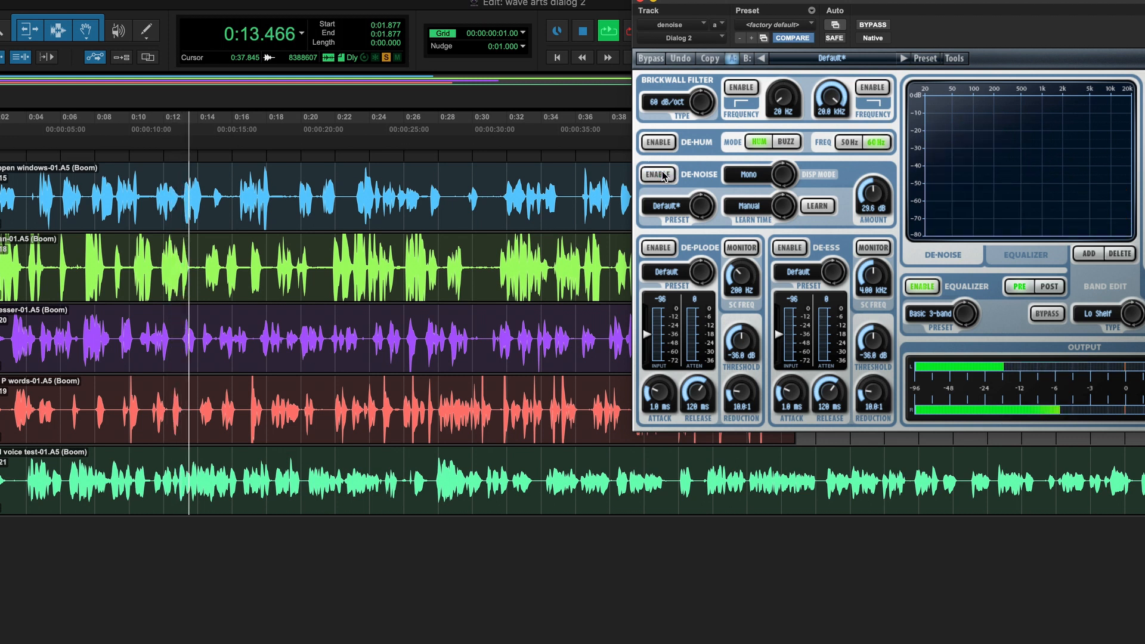
pyautogui.click(663, 176)
pyautogui.press('space')
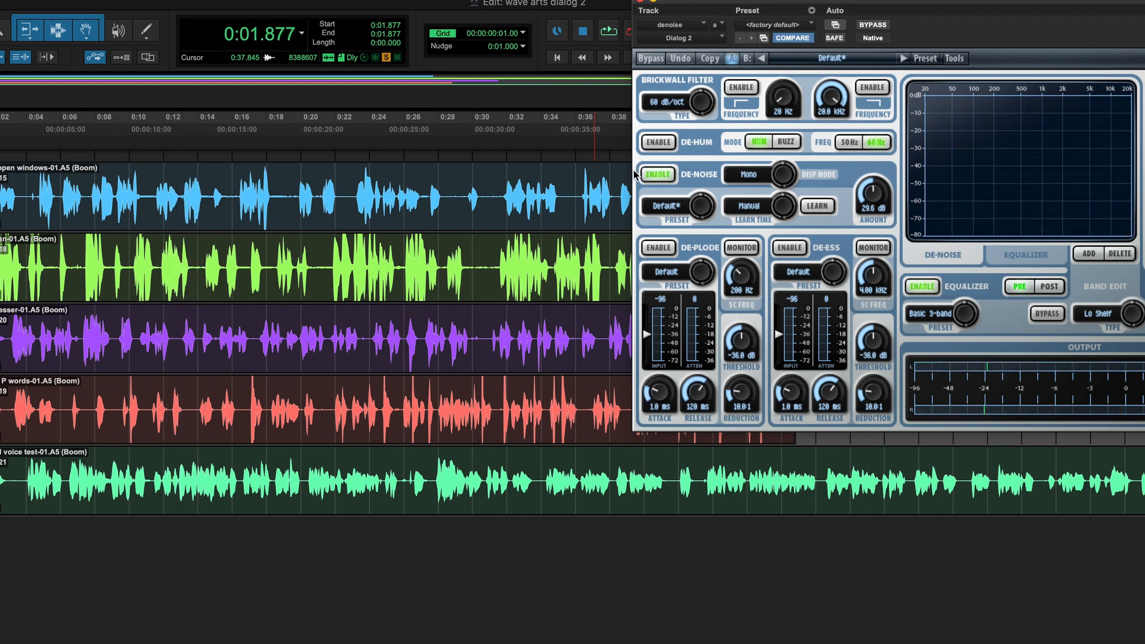
# Step: Select 0:14.165 to 0:14.848 on the denoise track and compare it with De-Noise on and off during playback
pyautogui.moveTo(201, 193); pyautogui.dragTo(211, 191)
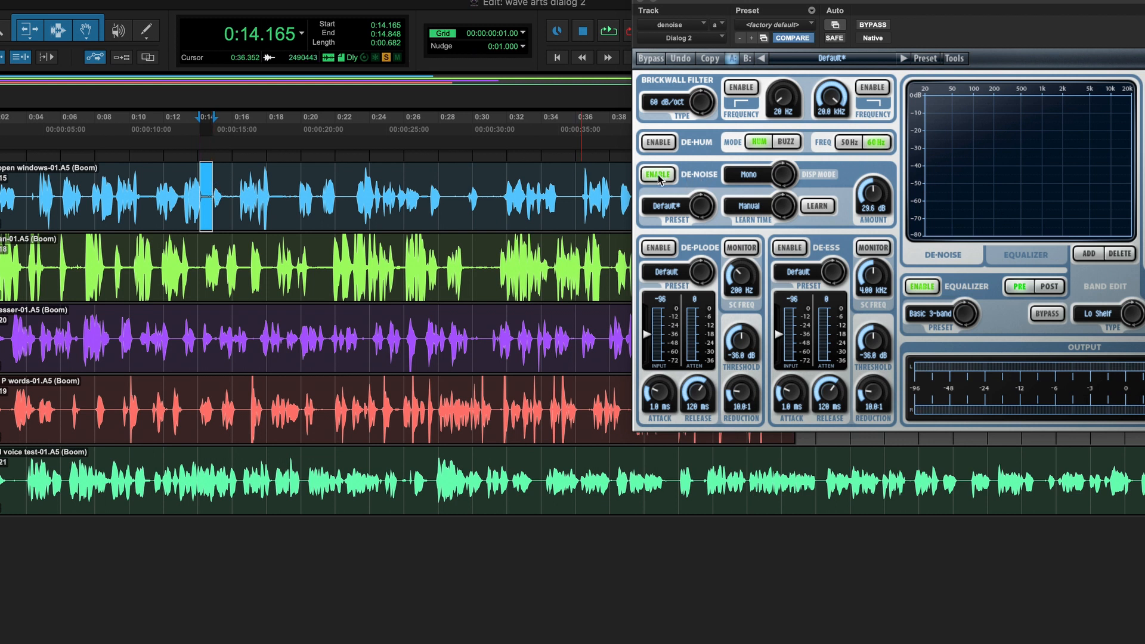
pyautogui.press('space')
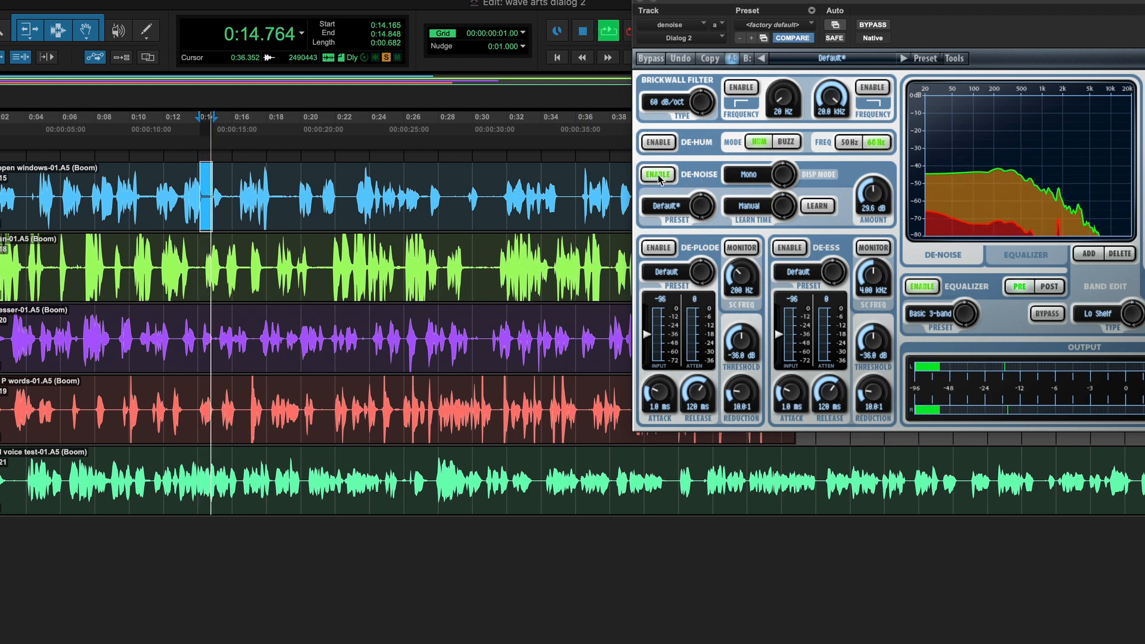
pyautogui.click(657, 174)
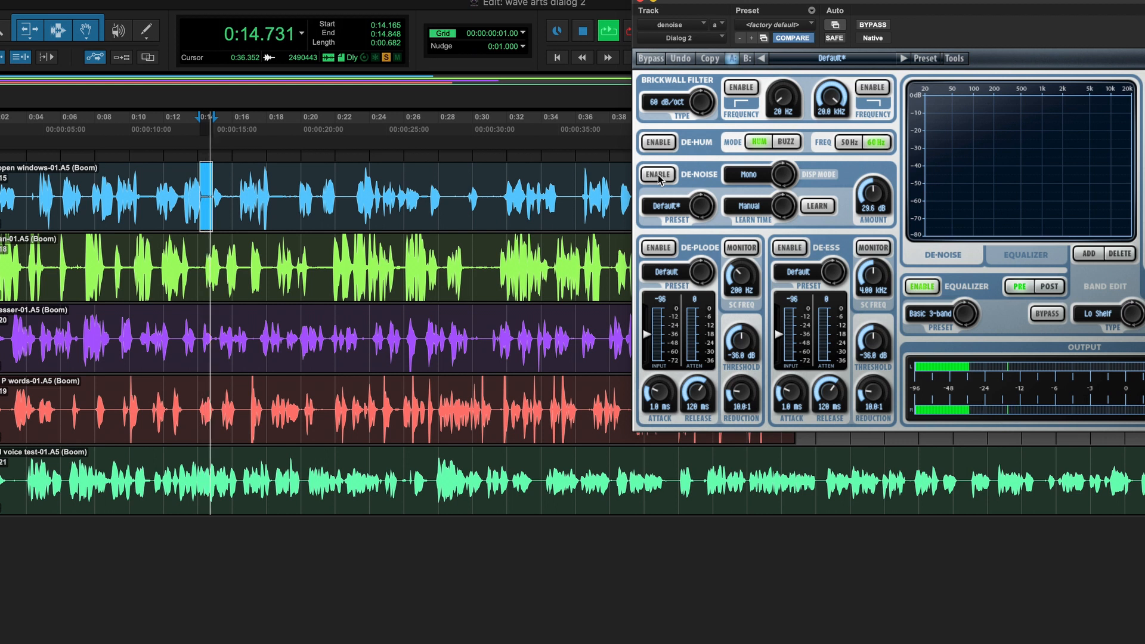
pyautogui.click(657, 174)
pyautogui.press('space')
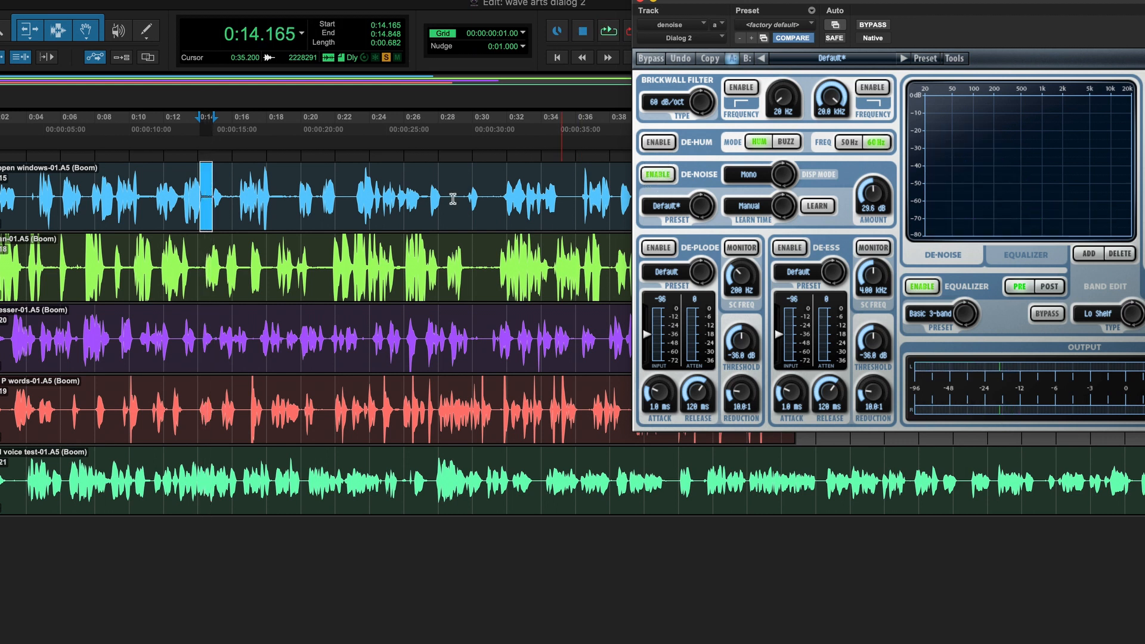
# Step: Mark the quiet gap from 0:18.346 to 0:19.754 on the denoise track for inspection
pyautogui.click(226, 194)
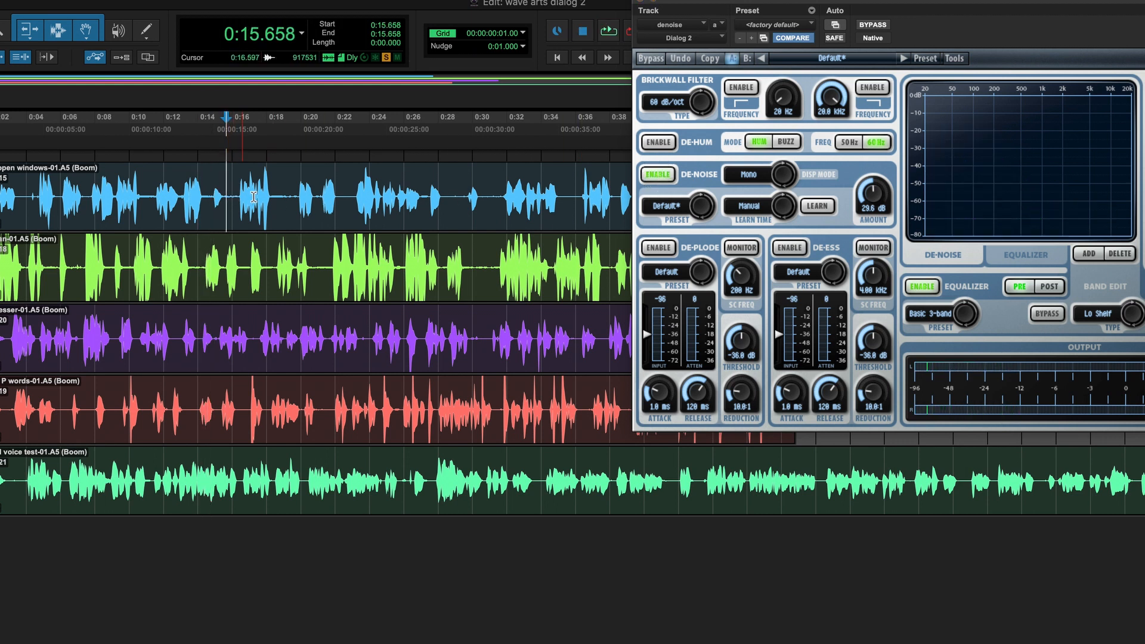
pyautogui.moveTo(272, 195); pyautogui.dragTo(297, 194)
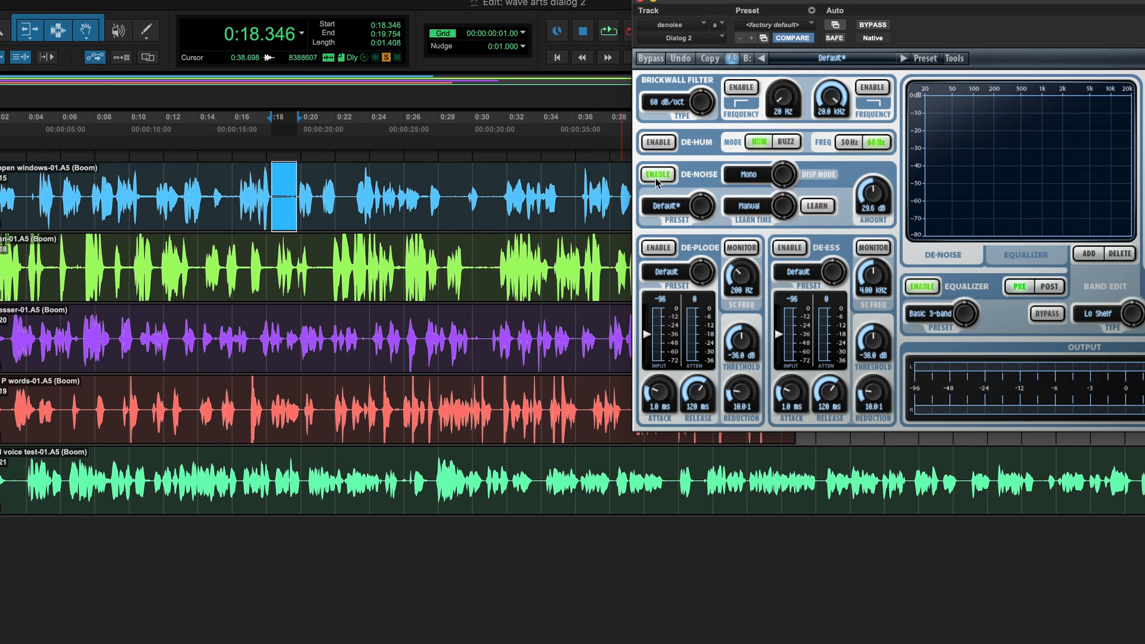
pyautogui.click(345, 182)
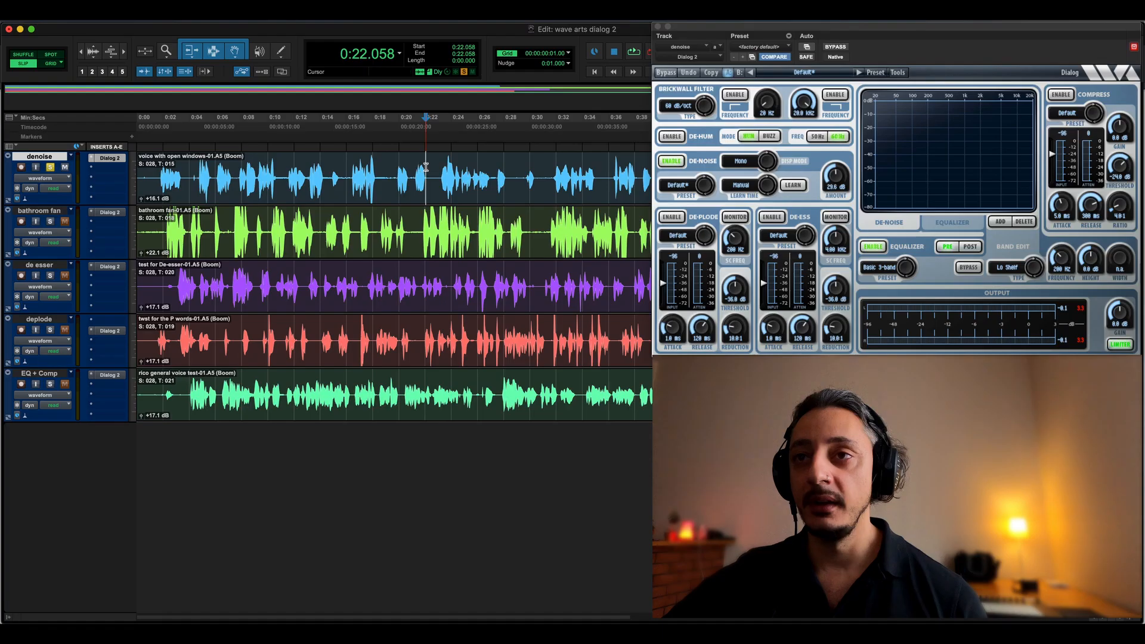
# Step: Show the Dialog 2 plug-in of the de esser track and solo that track with the cursor at 0:07.338
pyautogui.click(56, 212)
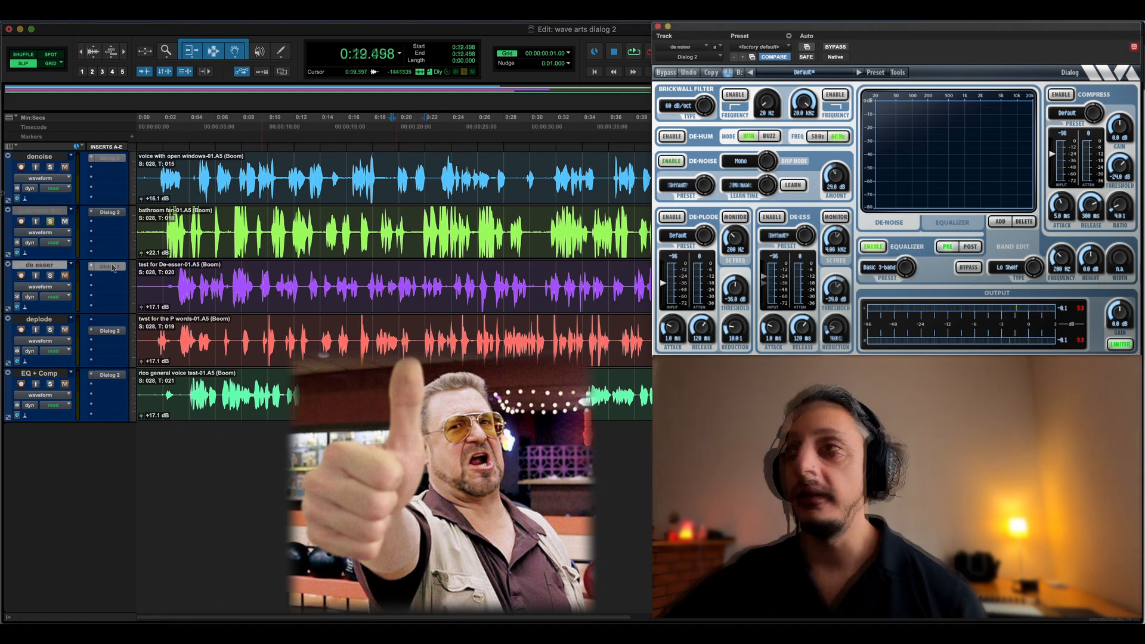
pyautogui.click(113, 268)
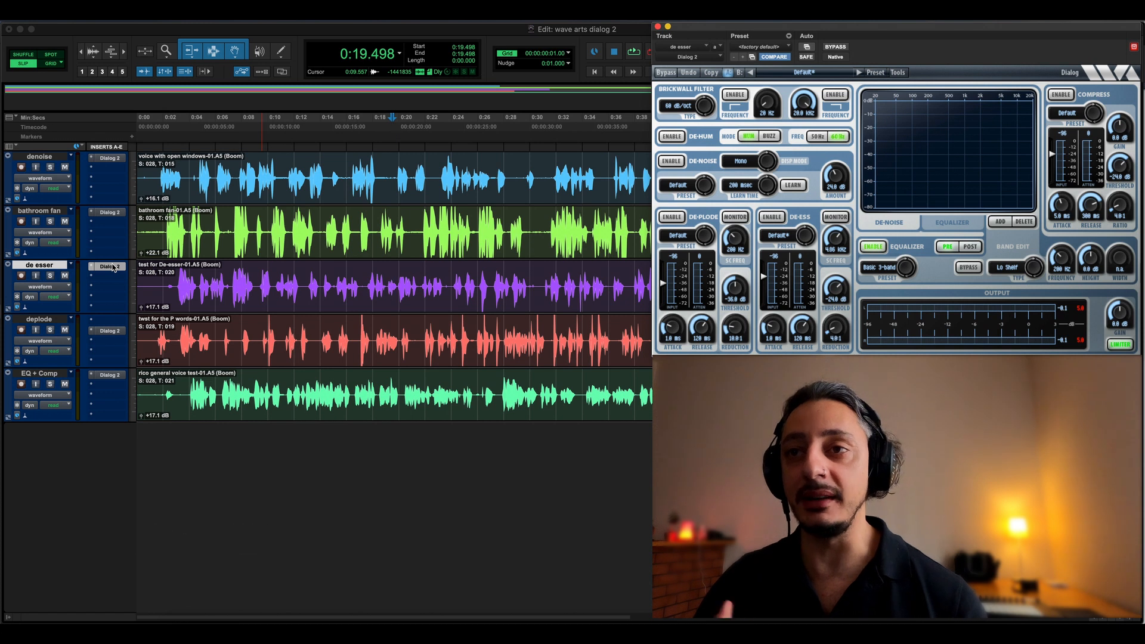
pyautogui.click(233, 280)
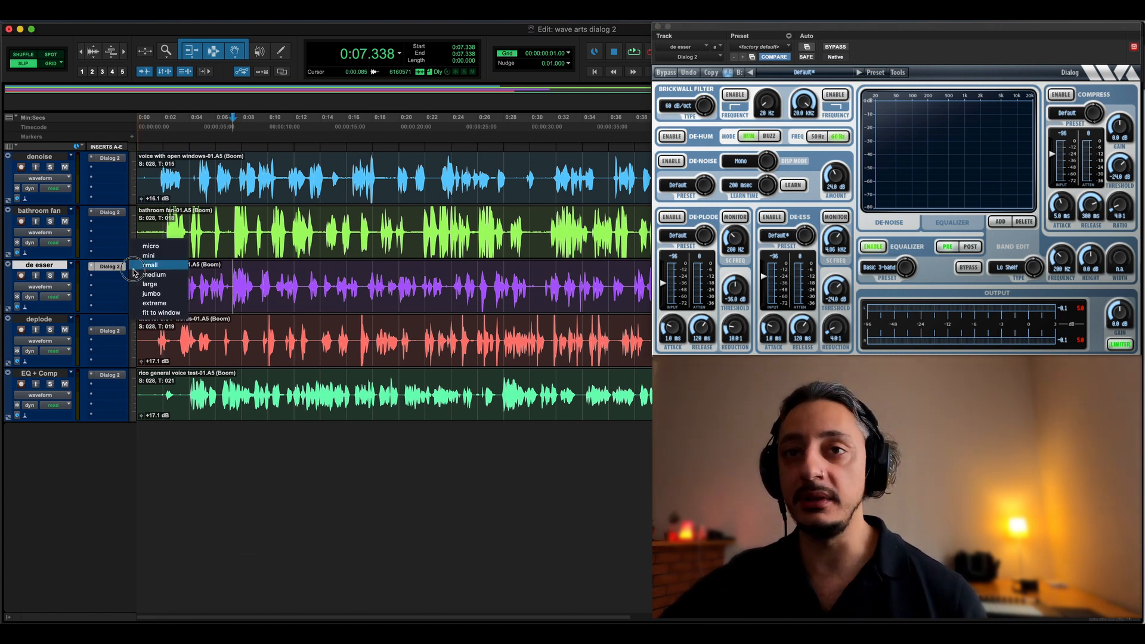
pyautogui.click(50, 275)
# Step: Listen to the soloed de esser track from 0:07.338 with De-Ess off
pyautogui.press('space')
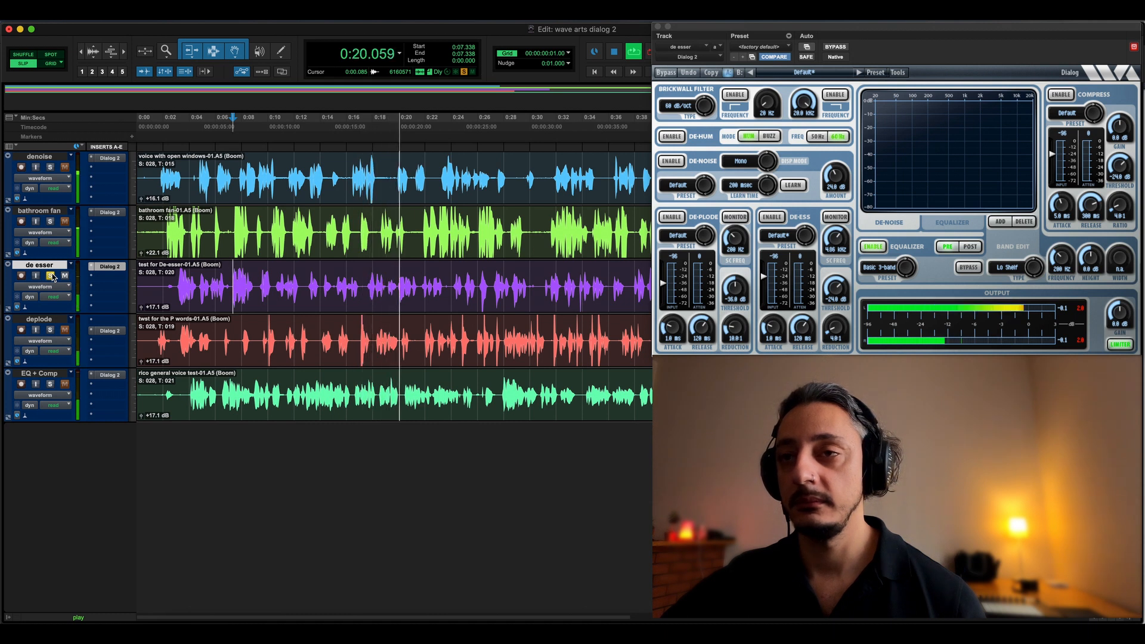
pyautogui.press('space')
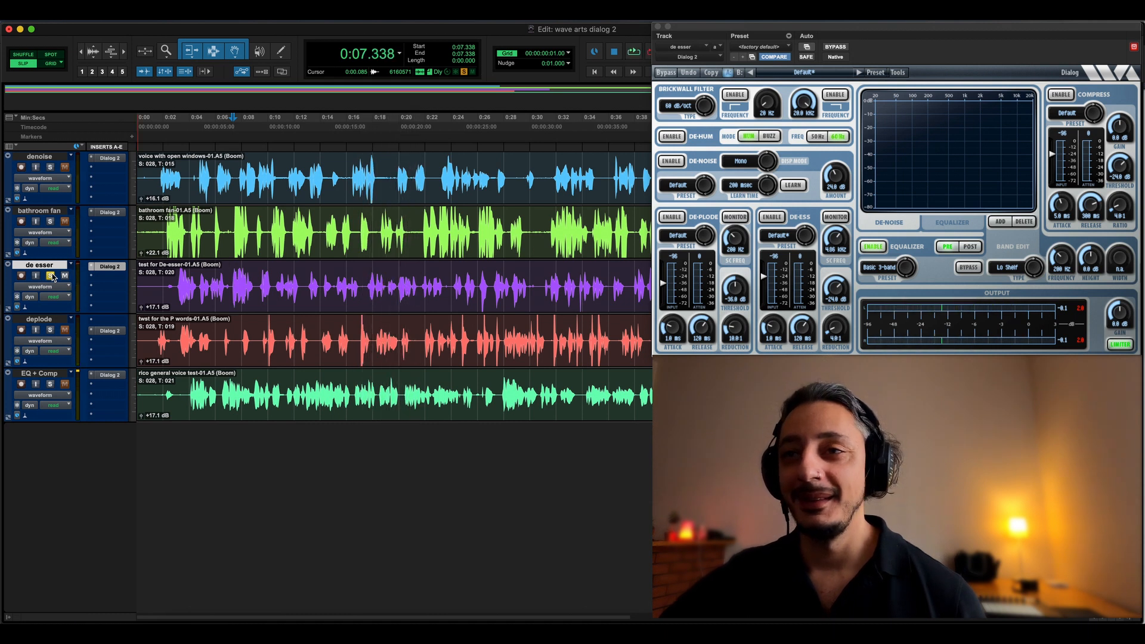
pyautogui.click(51, 276)
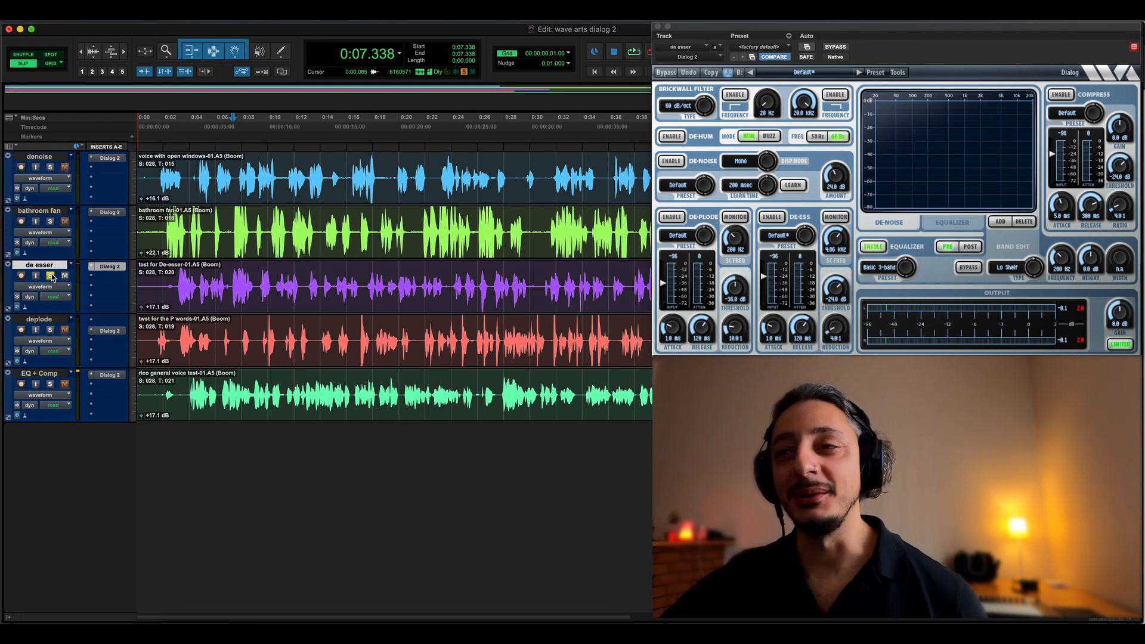
# Step: Bring up the de esser track's Dialog 2 plug-in and toggle De-Ess during playback to compare, leaving it enabled
pyautogui.click(100, 266)
pyautogui.click(101, 267)
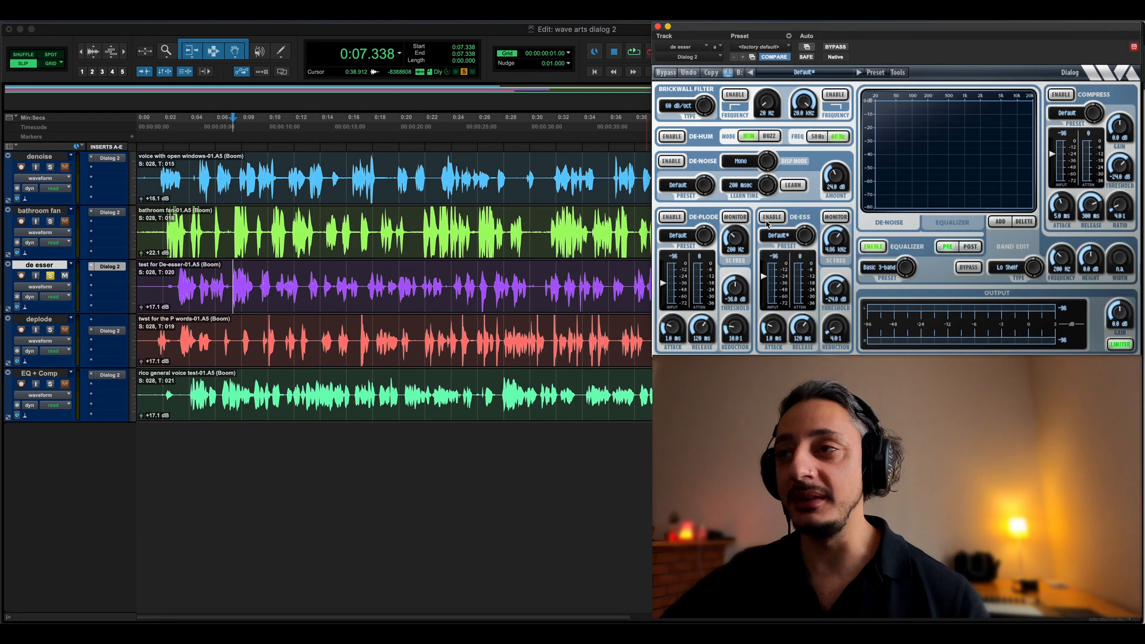
pyautogui.press('space')
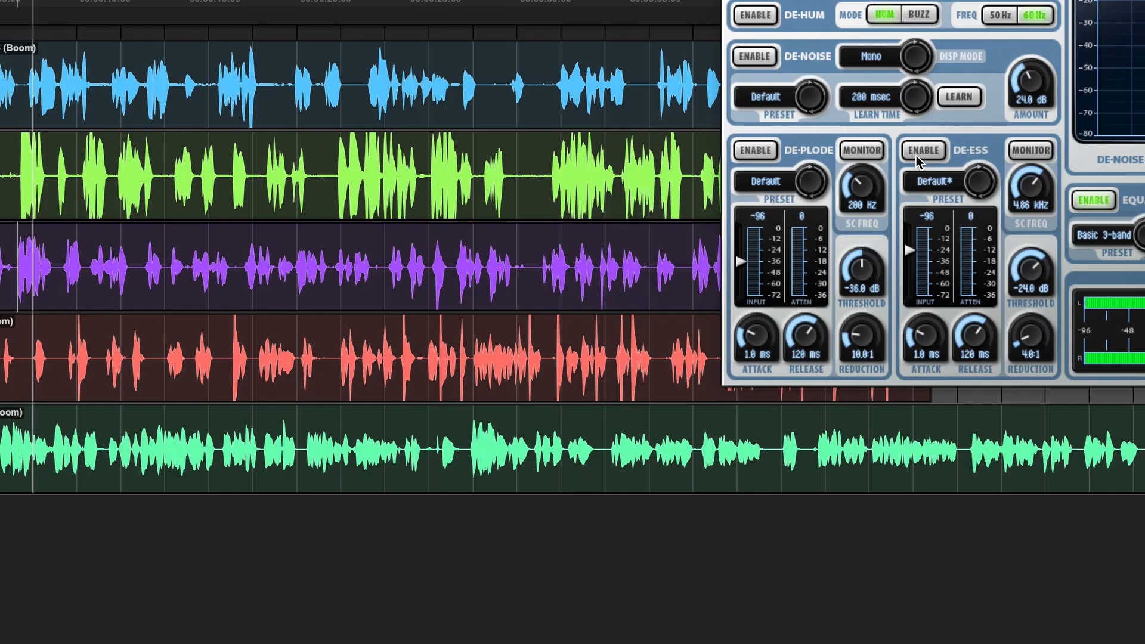
pyautogui.click(923, 150)
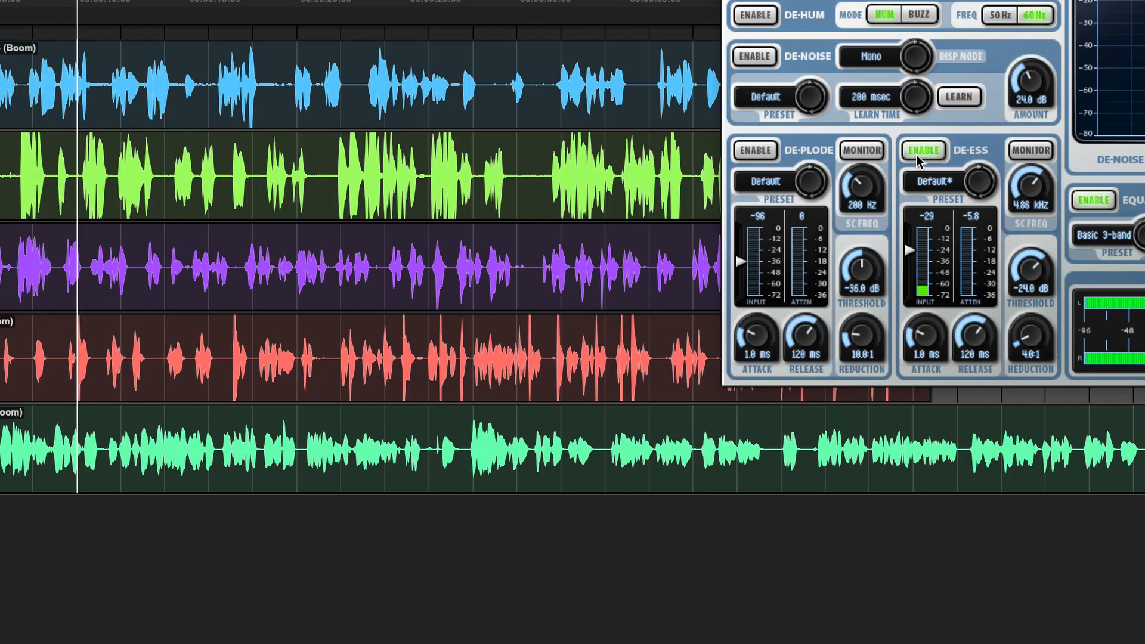
pyautogui.click(923, 150)
pyautogui.click(922, 153)
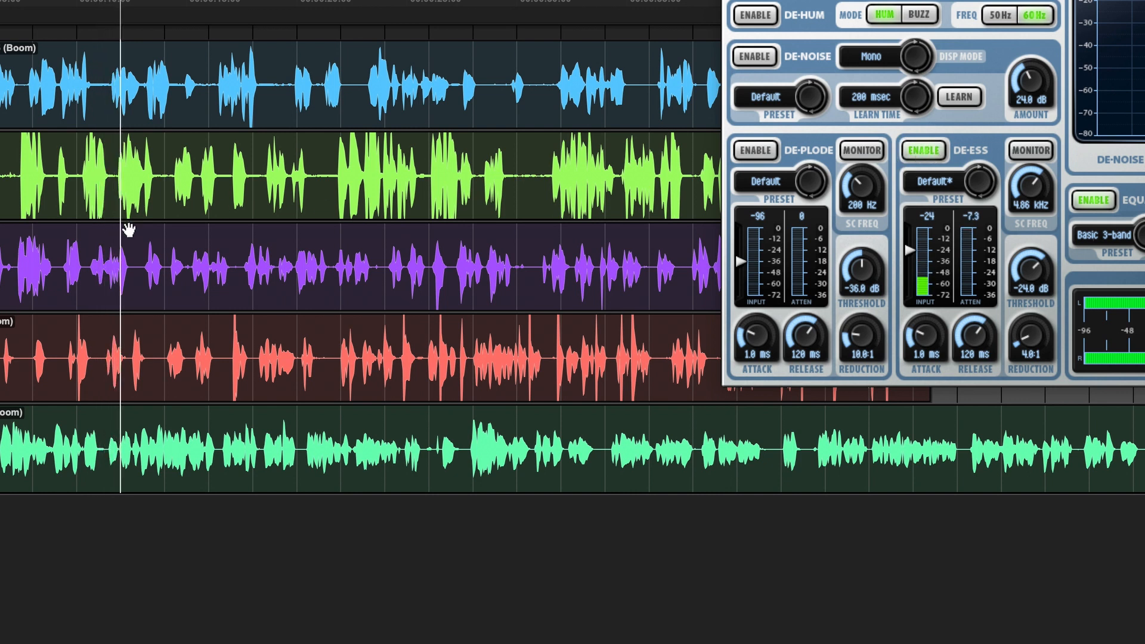
# Step: Select a short burst in the de esser clip and play only that section to audition De-Ess
pyautogui.moveTo(85, 257); pyautogui.dragTo(105, 258)
pyautogui.press('space')
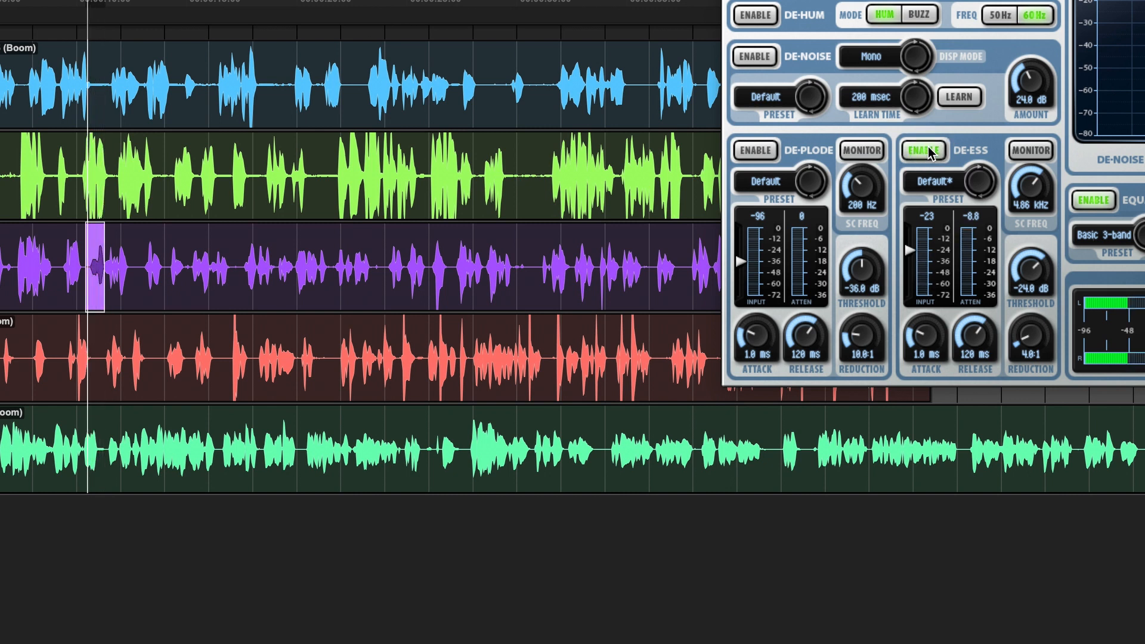
pyautogui.press('space')
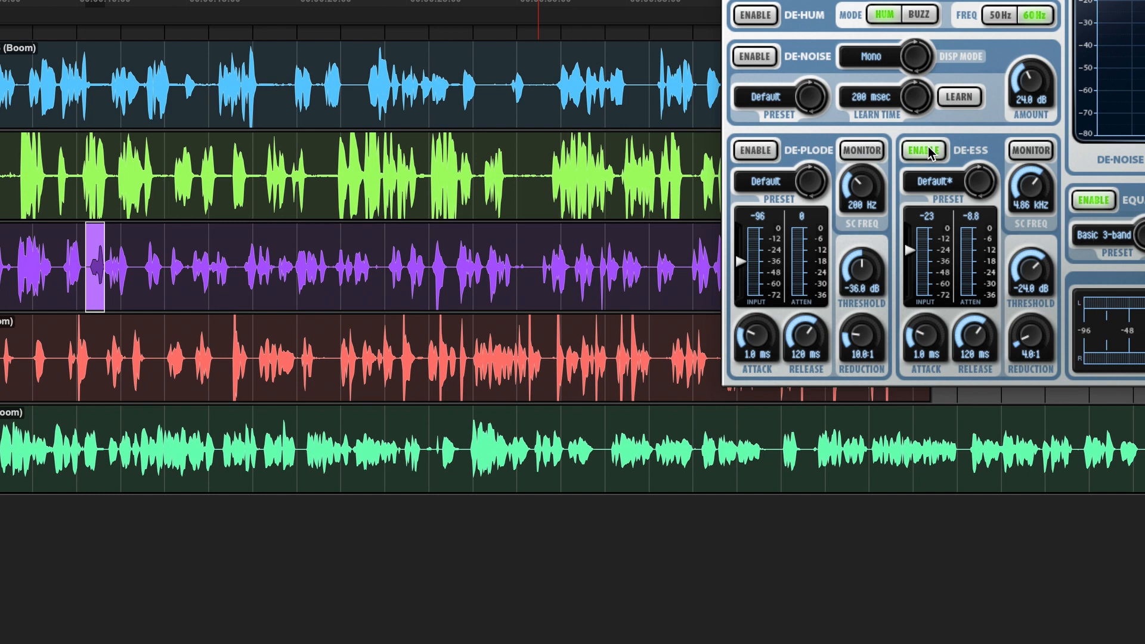
# Step: Play more of the de esser clip, isolate another short burst for playback, and toggle De-Ess to compare, leaving it enabled
pyautogui.click(149, 249)
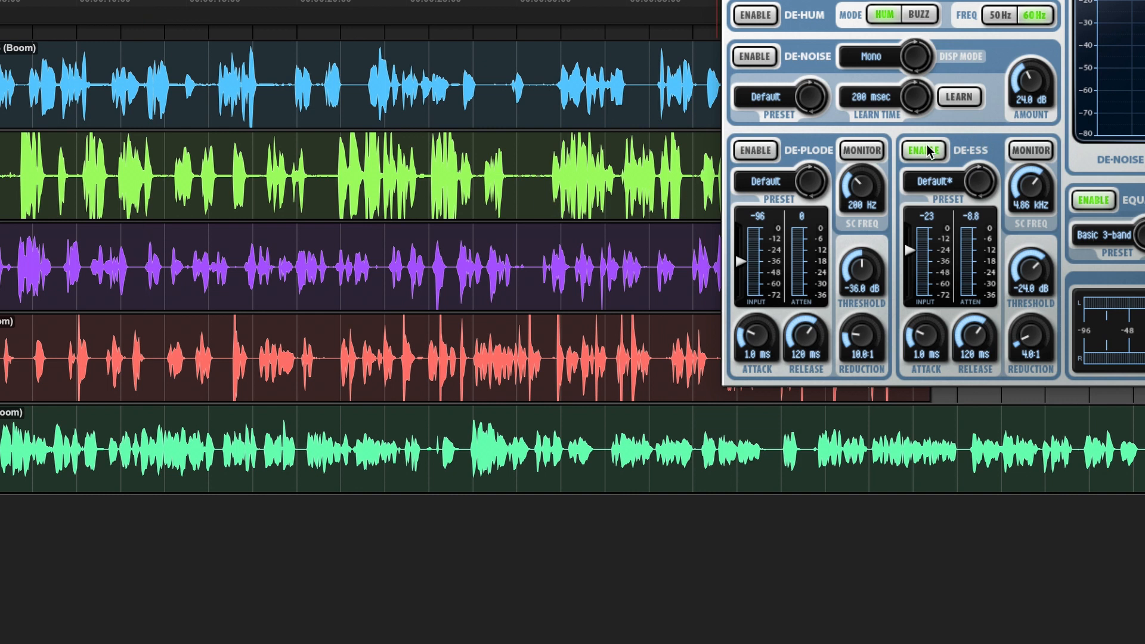
pyautogui.press('space')
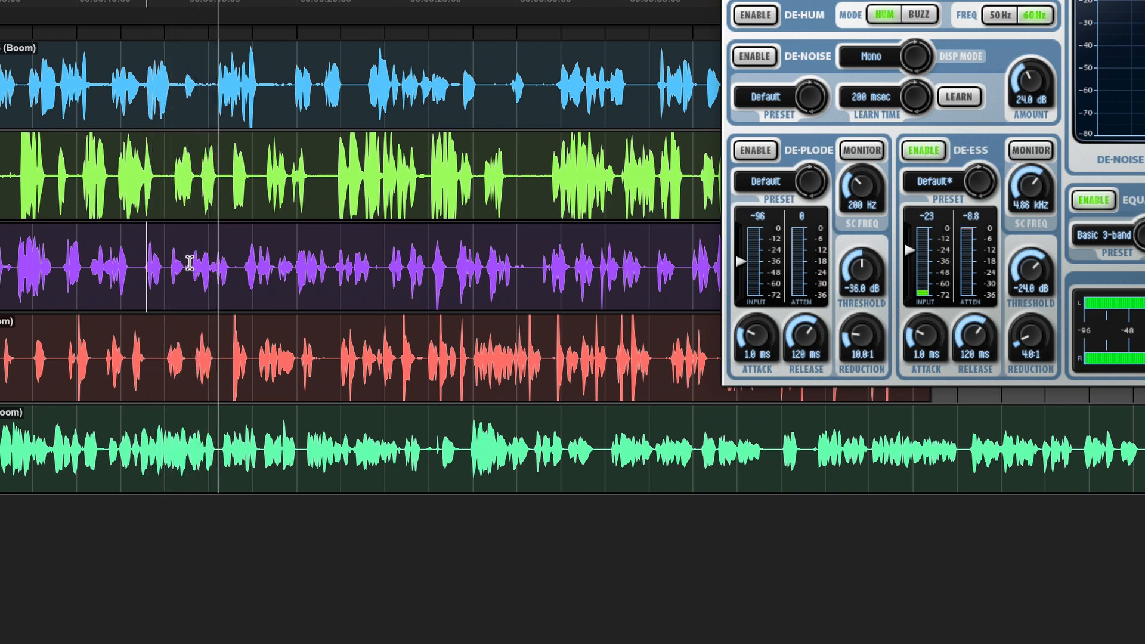
pyautogui.moveTo(210, 266); pyautogui.dragTo(229, 266)
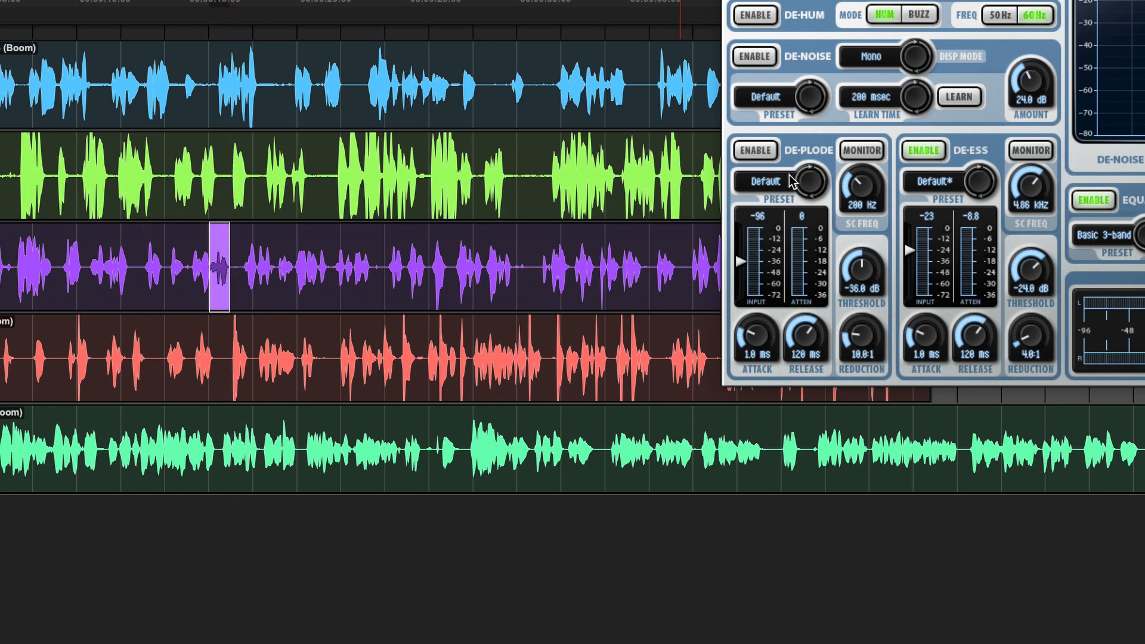
pyautogui.press('space')
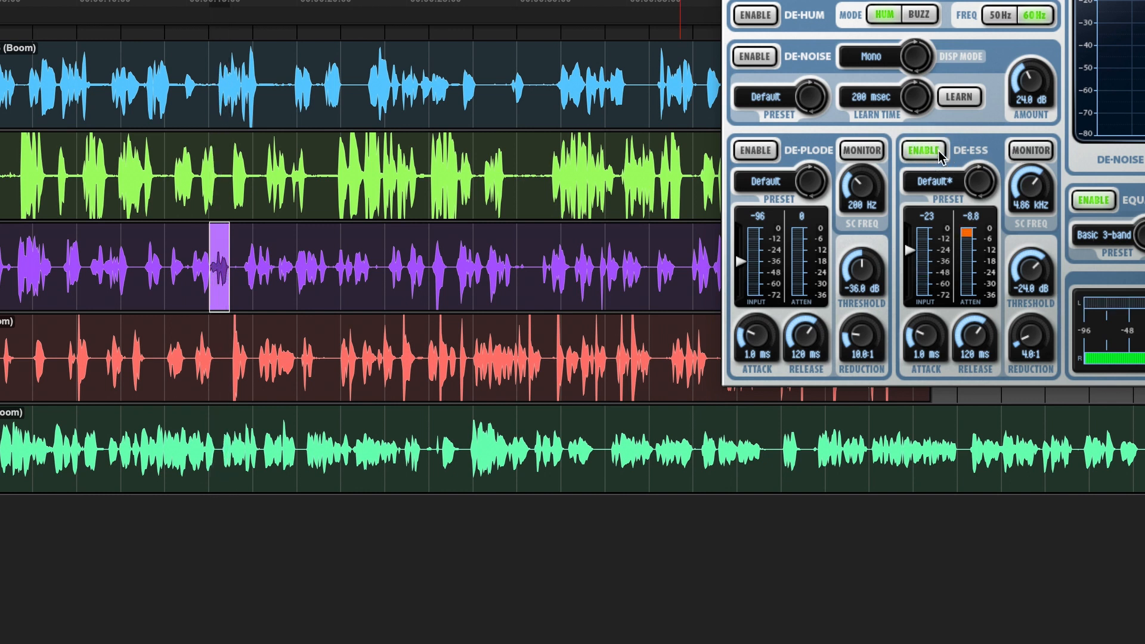
pyautogui.moveTo(210, 258); pyautogui.dragTo(217, 258)
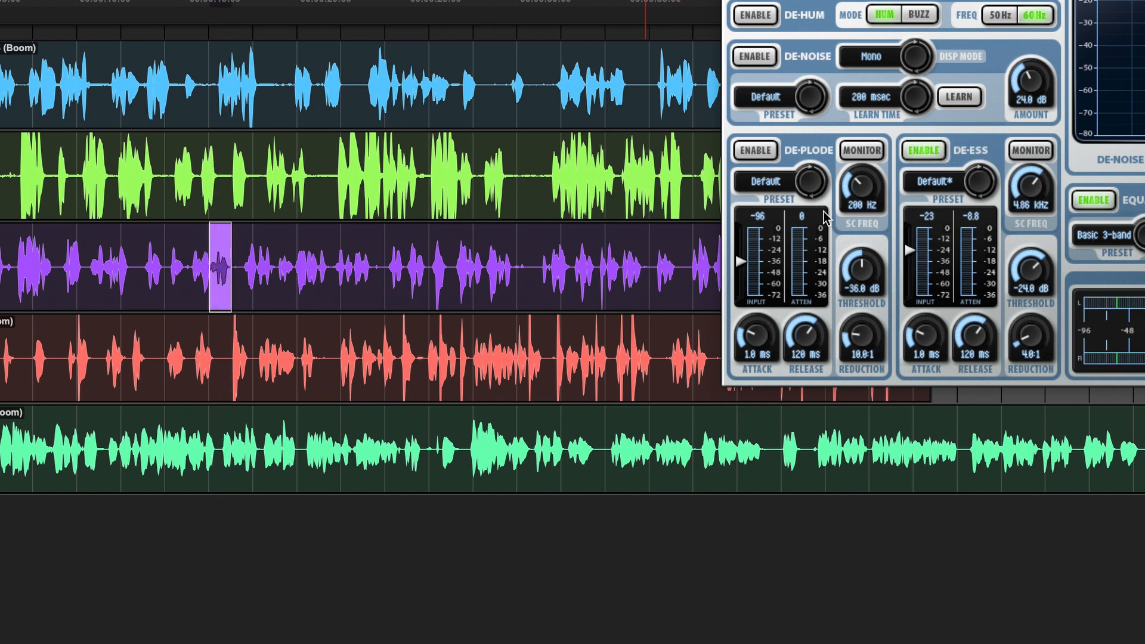
pyautogui.click(933, 154)
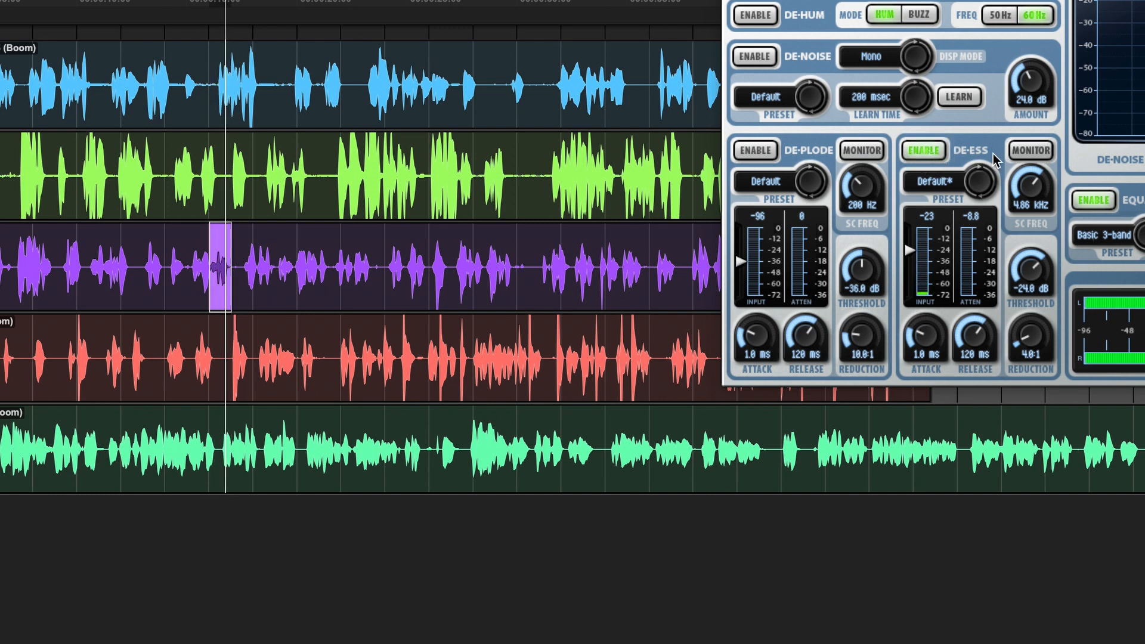
# Step: Monitor the De-Ess sidechain while raising its frequency to 5.12 kHz, then turn monitoring off
pyautogui.click(1021, 152)
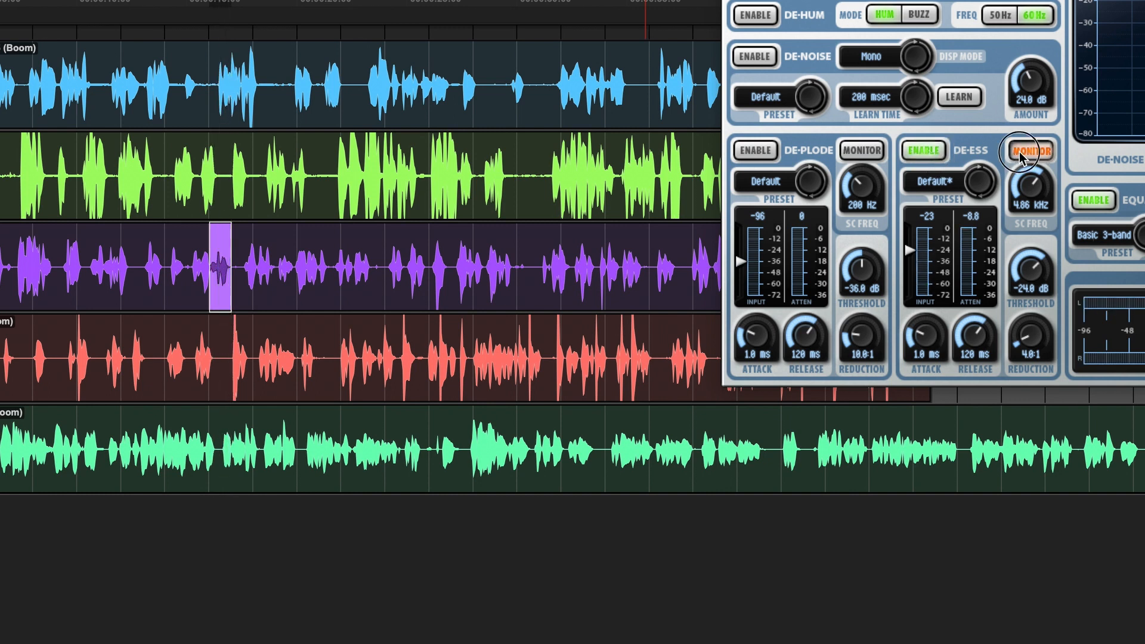
pyautogui.moveTo(1031, 191)
pyautogui.mouseDown()
pyautogui.moveTo(1023, 286)
pyautogui.moveTo(1029, 143)
pyautogui.moveTo(1024, 180)
pyautogui.mouseUp()
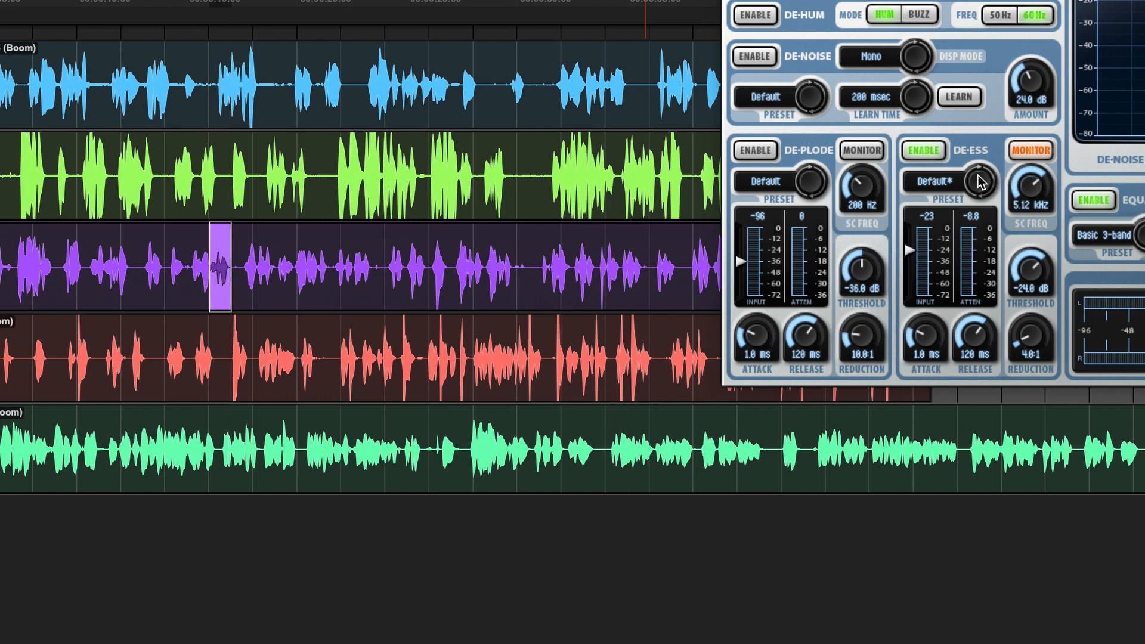
pyautogui.click(1031, 151)
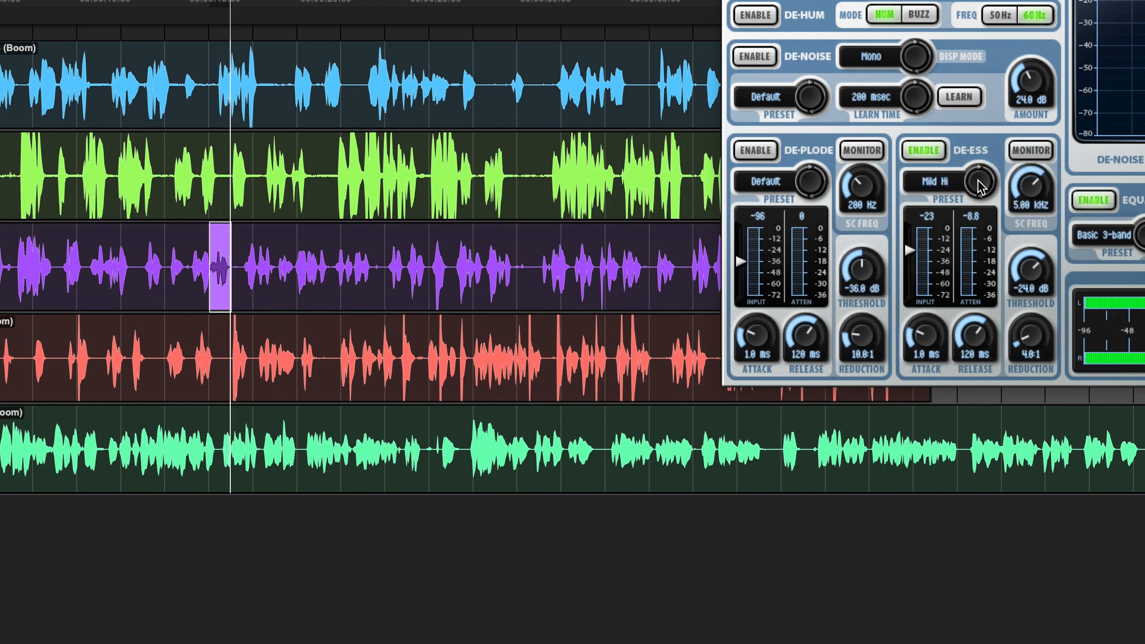
# Step: Switch the De-Ess module to the Deep Lo preset and show its list of factory presets
pyautogui.click(979, 184)
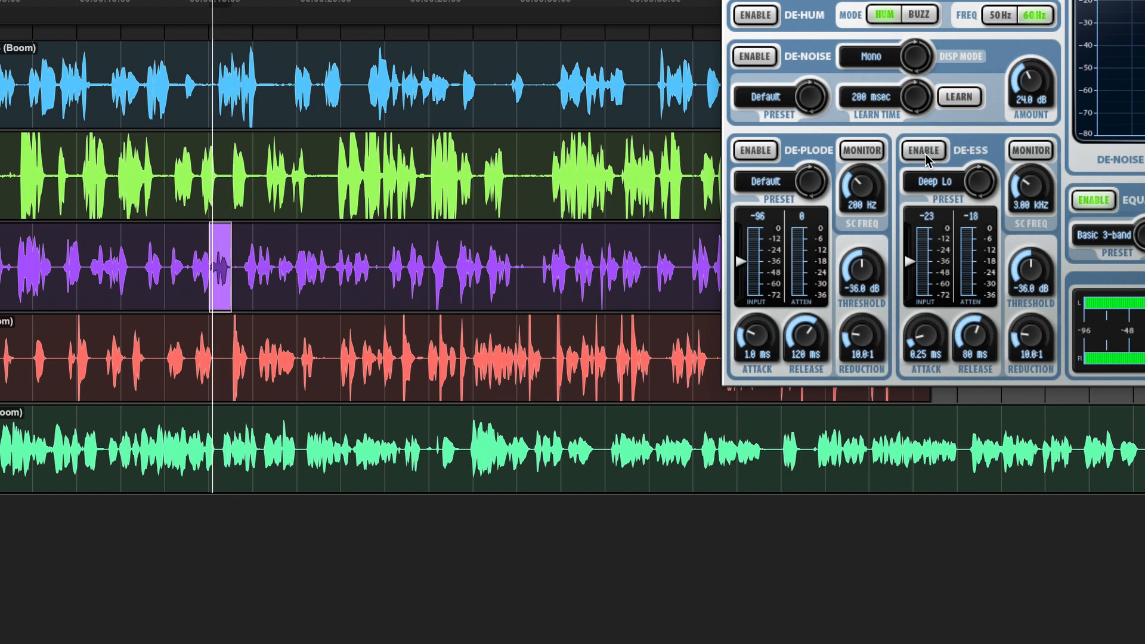
pyautogui.click(945, 185)
pyautogui.moveTo(951, 206)
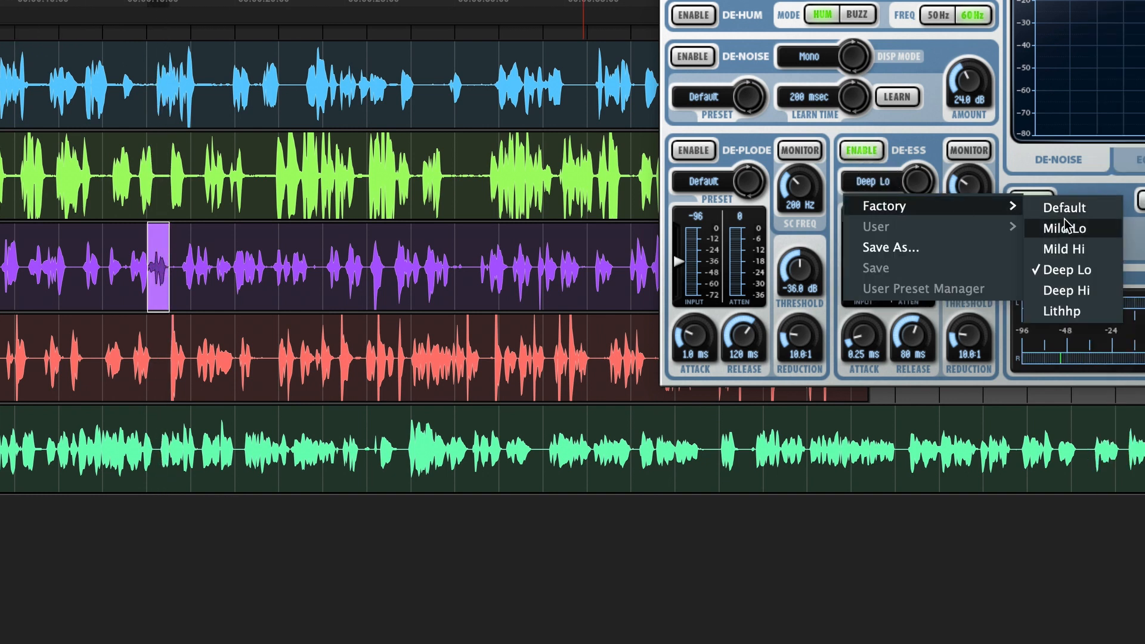
pyautogui.click(914, 154)
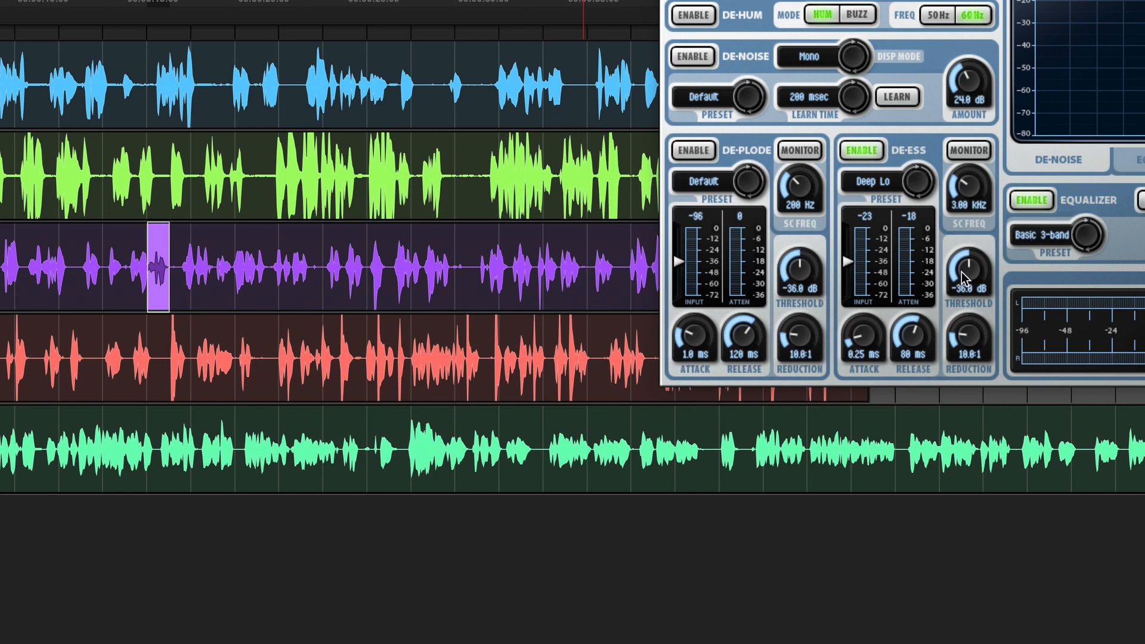
# Step: Place the playback cursor at 0:08.021 in the deplode clip and show that track's Dialog 2 plug-in
pyautogui.click(218, 279)
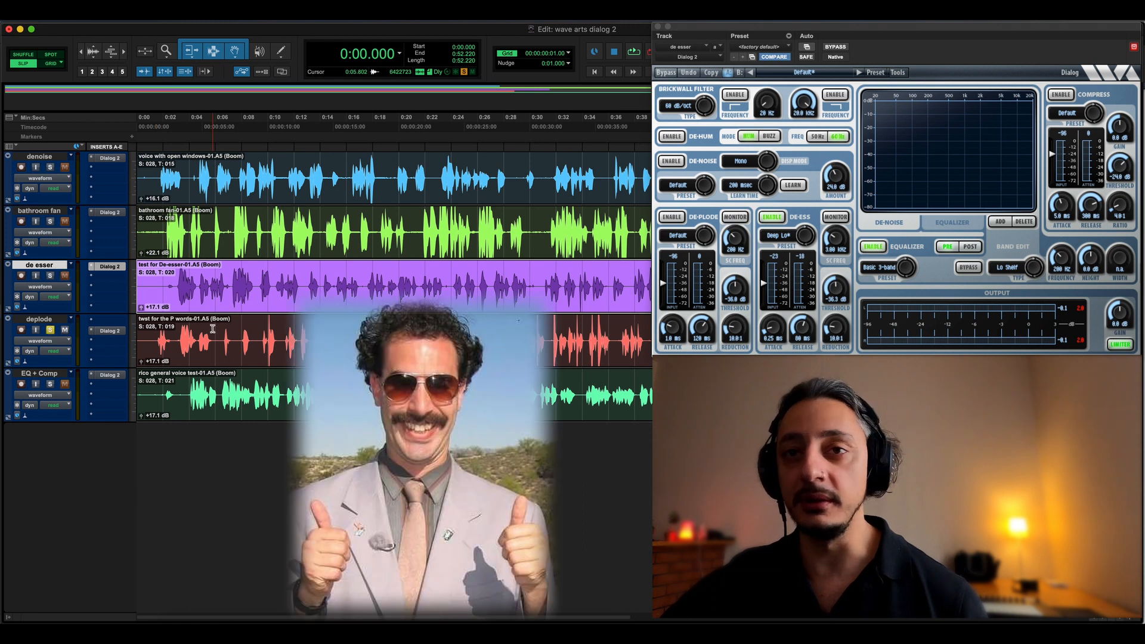
pyautogui.click(209, 325)
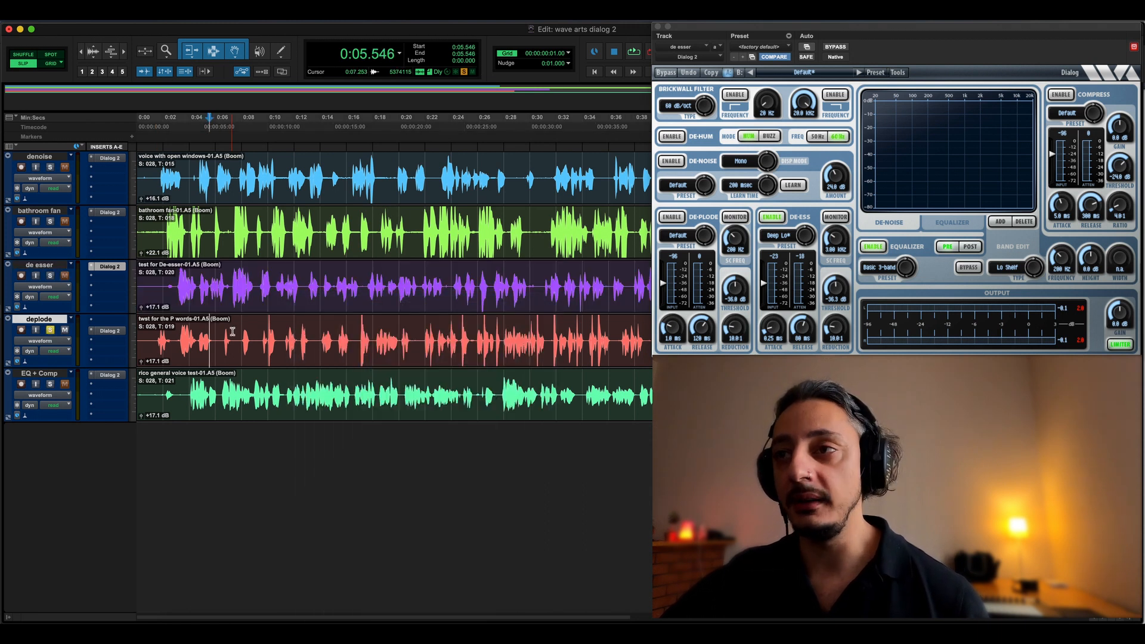
pyautogui.click(243, 338)
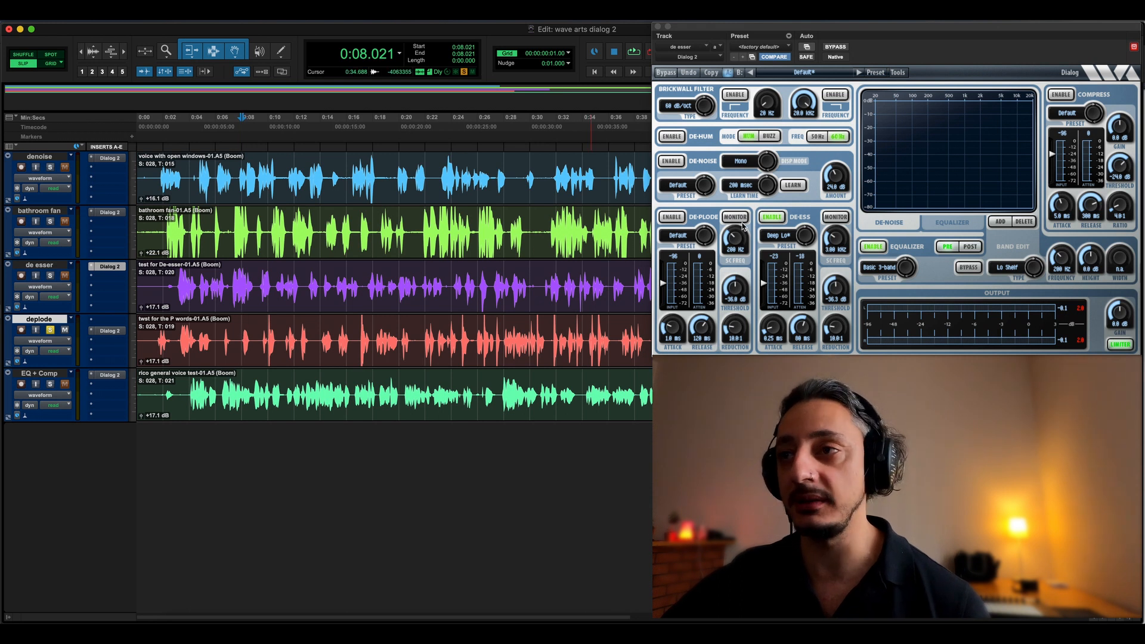
pyautogui.click(119, 332)
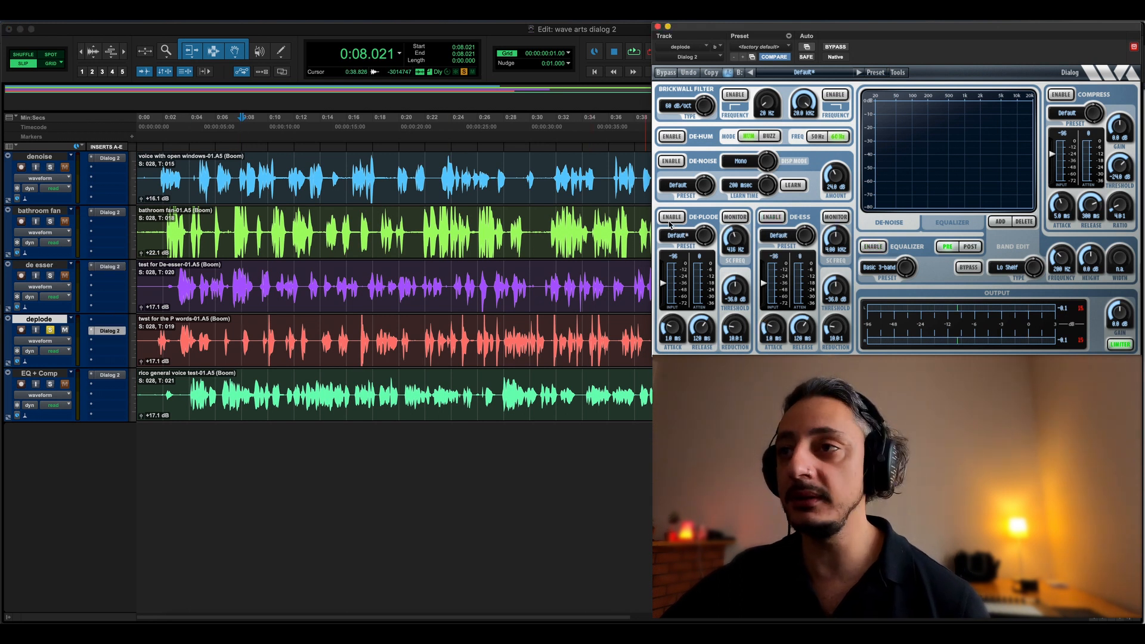
# Step: Audition the deplode track from 0:08.021 with De-Plode off, then select a short plosive passage between about 0:09 and 0:11
pyautogui.press('space')
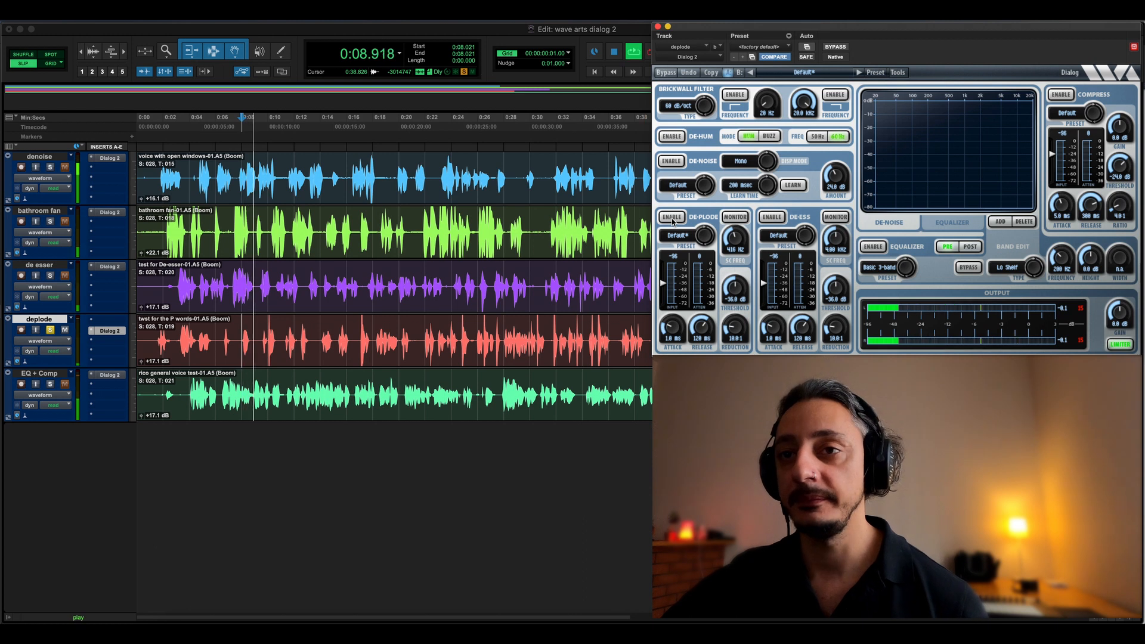
pyautogui.press('space')
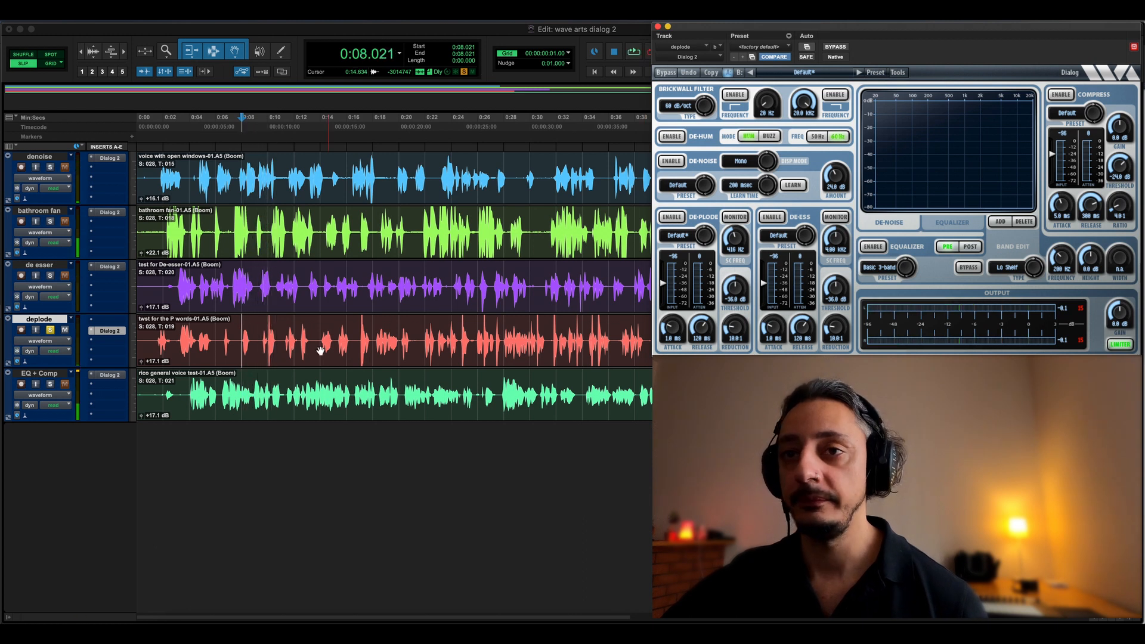
pyautogui.moveTo(258, 341); pyautogui.dragTo(279, 341)
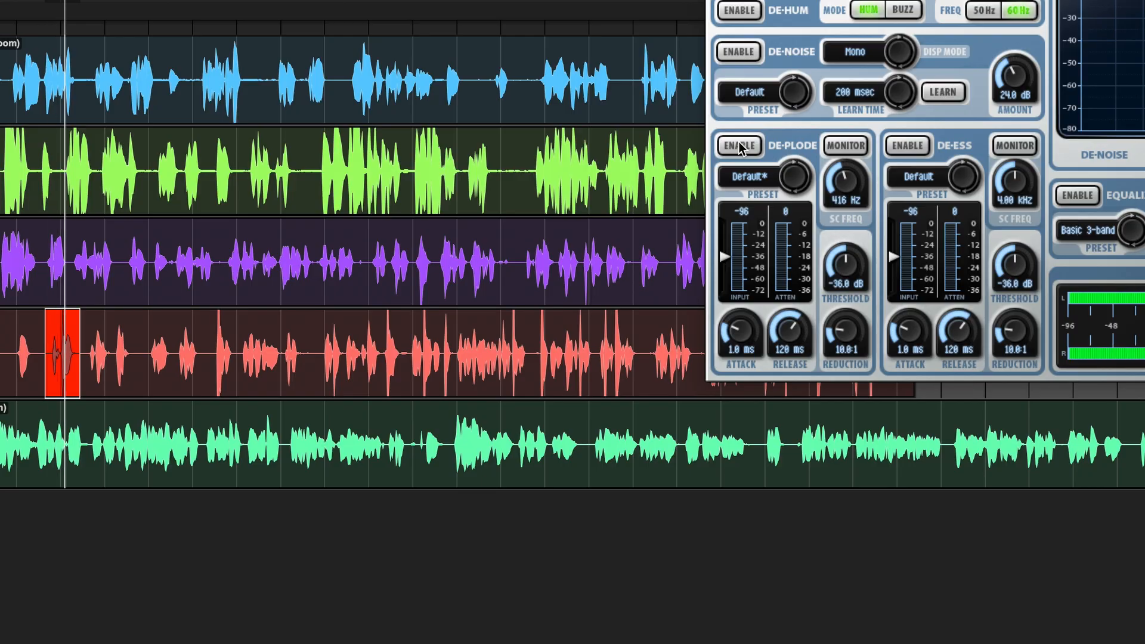
# Step: Enable De-Plode, advance its preset to Wind Rumble, and compare the passage with the module off and on
pyautogui.click(672, 219)
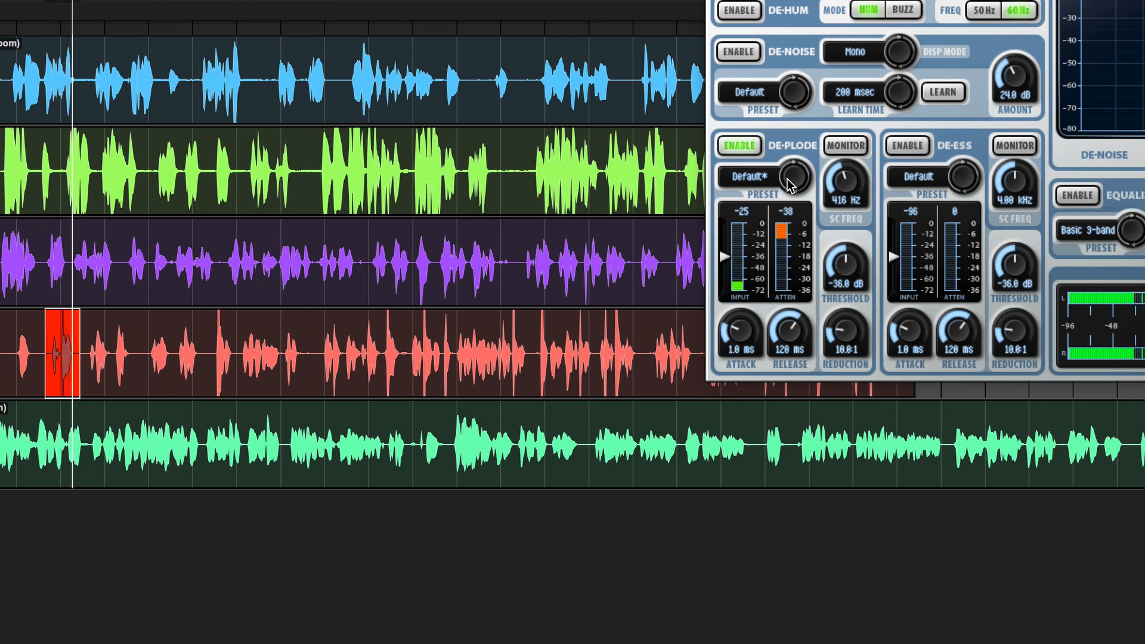
pyautogui.click(787, 179)
pyautogui.click(787, 179)
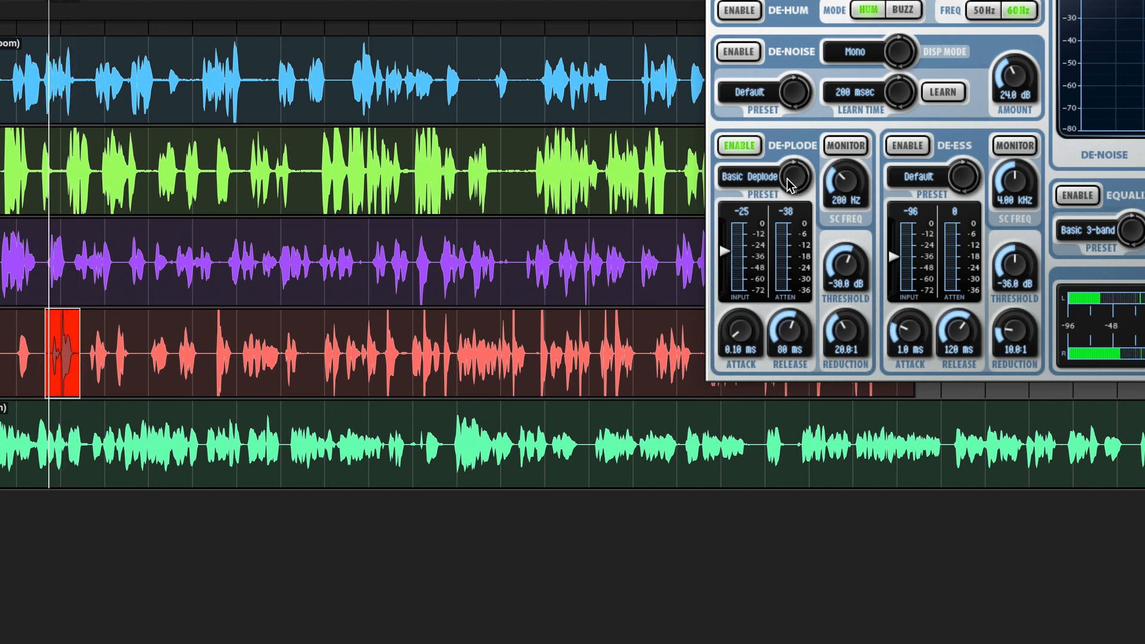
pyautogui.click(752, 153)
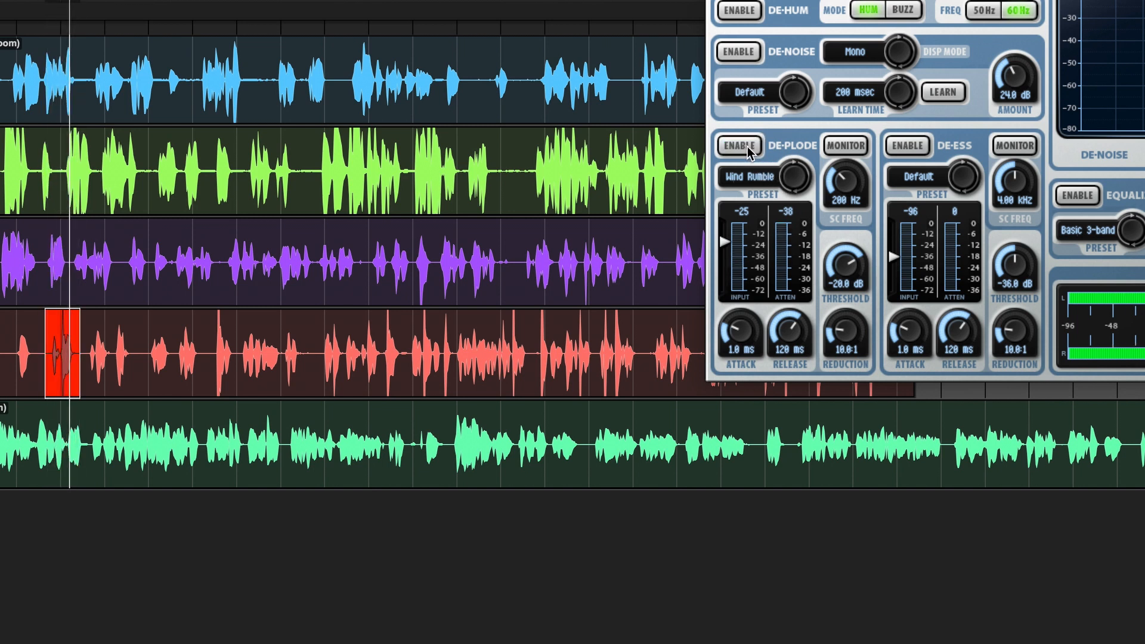
pyautogui.click(750, 154)
# Step: Raise the De-Plode sidechain frequency to 512 Hz while monitoring it, then compare the module off and on without monitoring
pyautogui.click(854, 152)
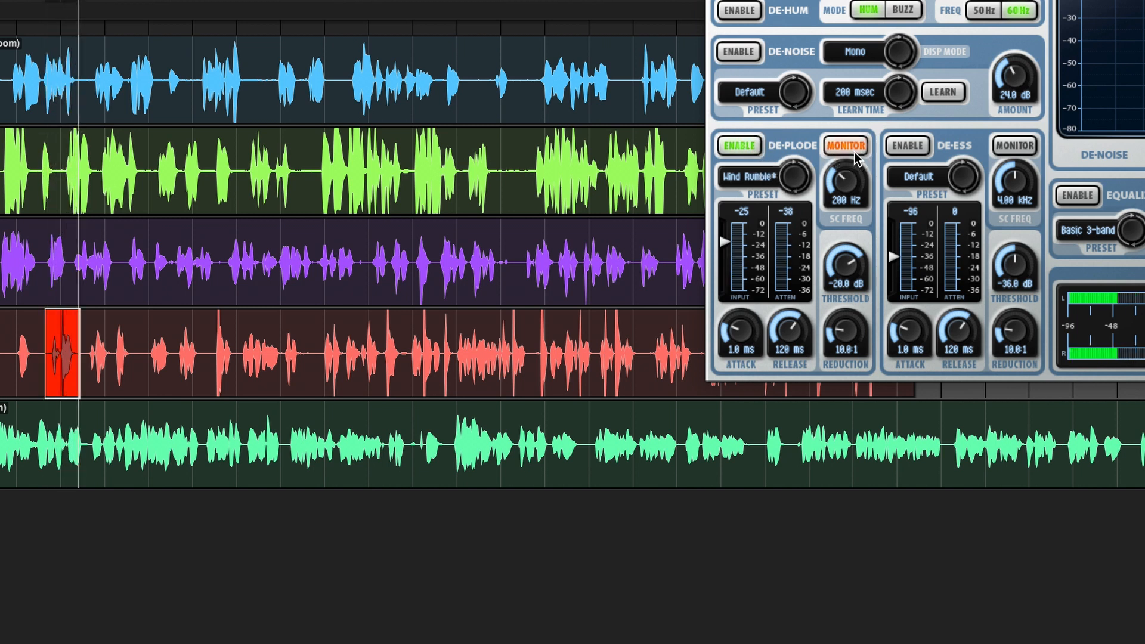
pyautogui.moveTo(849, 190); pyautogui.dragTo(806, 152)
pyautogui.click(844, 146)
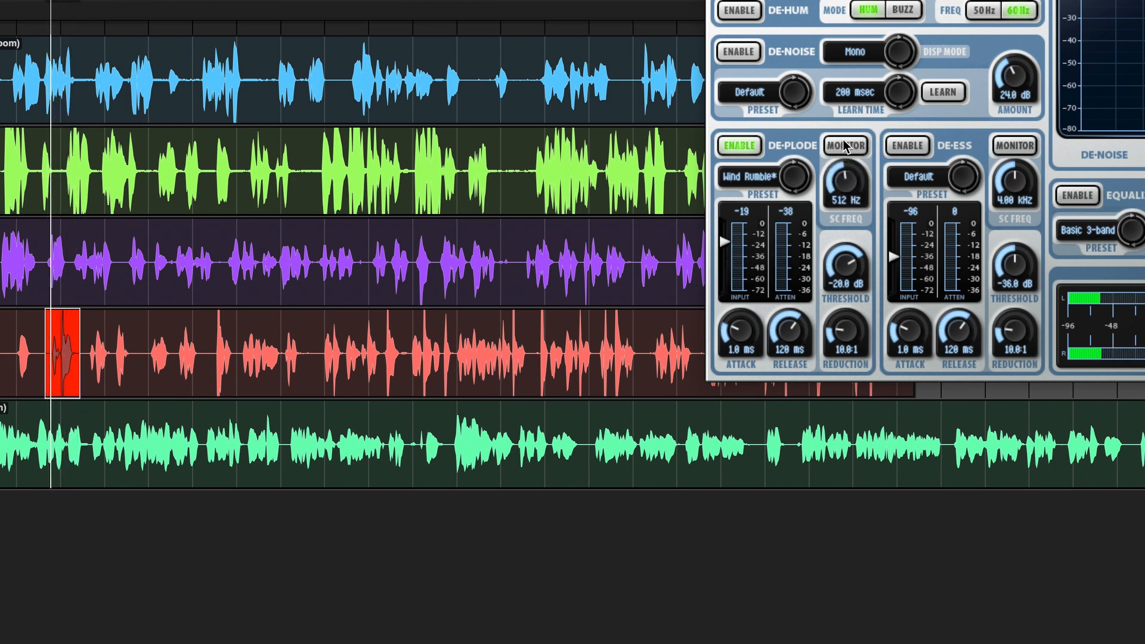
pyautogui.click(725, 142)
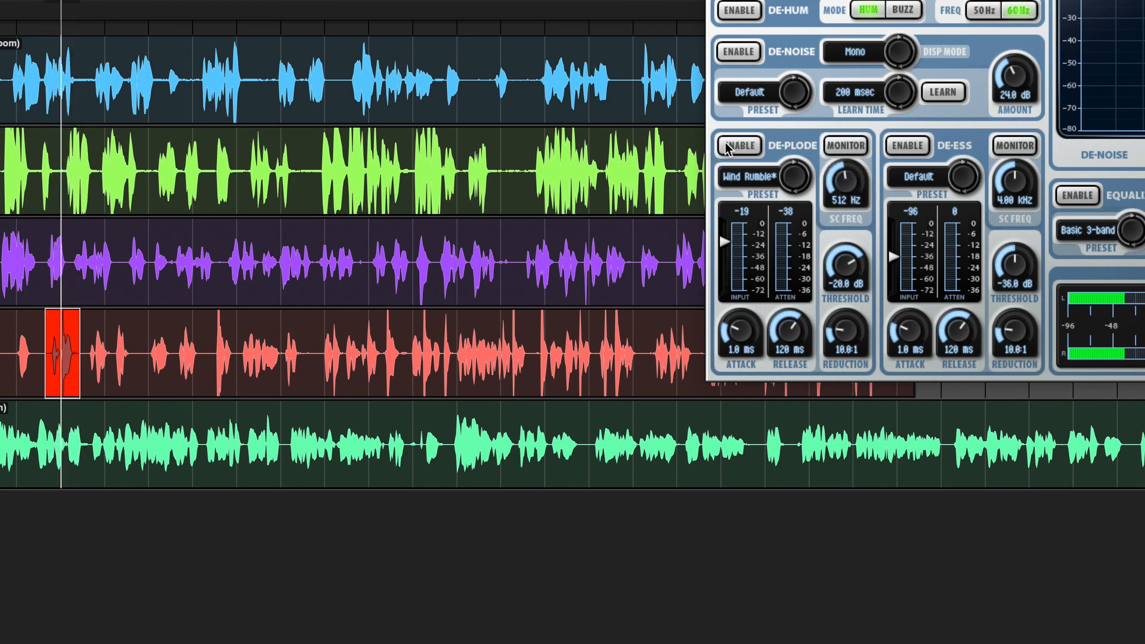
pyautogui.click(725, 142)
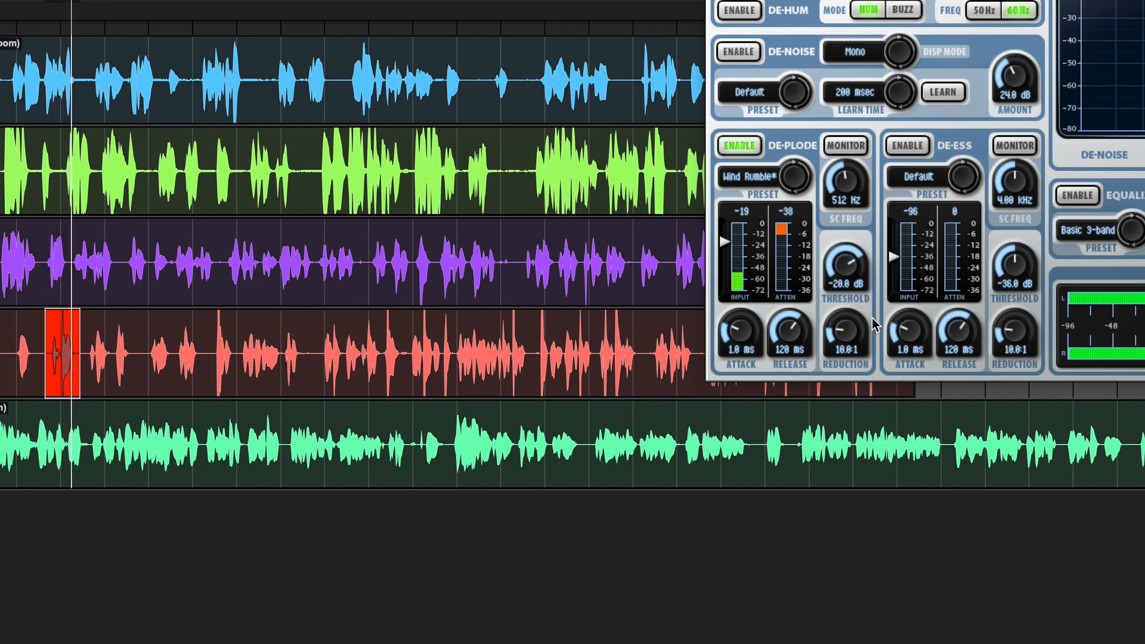
# Step: Raise the De-Plode reduction to 23.7:1, toggle the module to compare, and end playback
pyautogui.moveTo(846, 329); pyautogui.dragTo(844, 276)
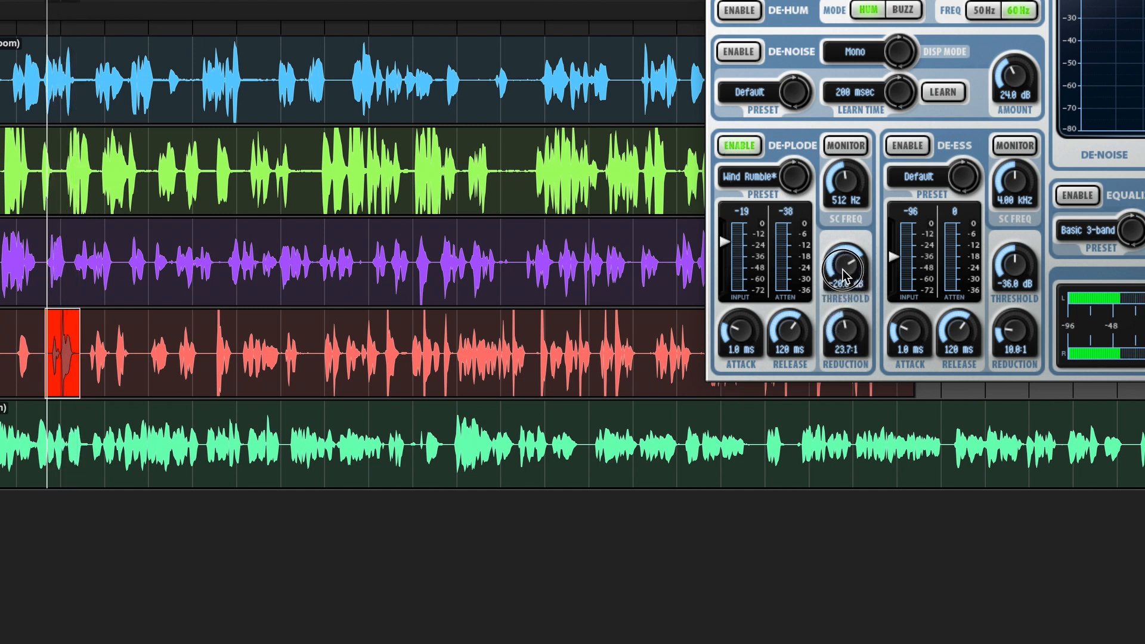
pyautogui.click(751, 147)
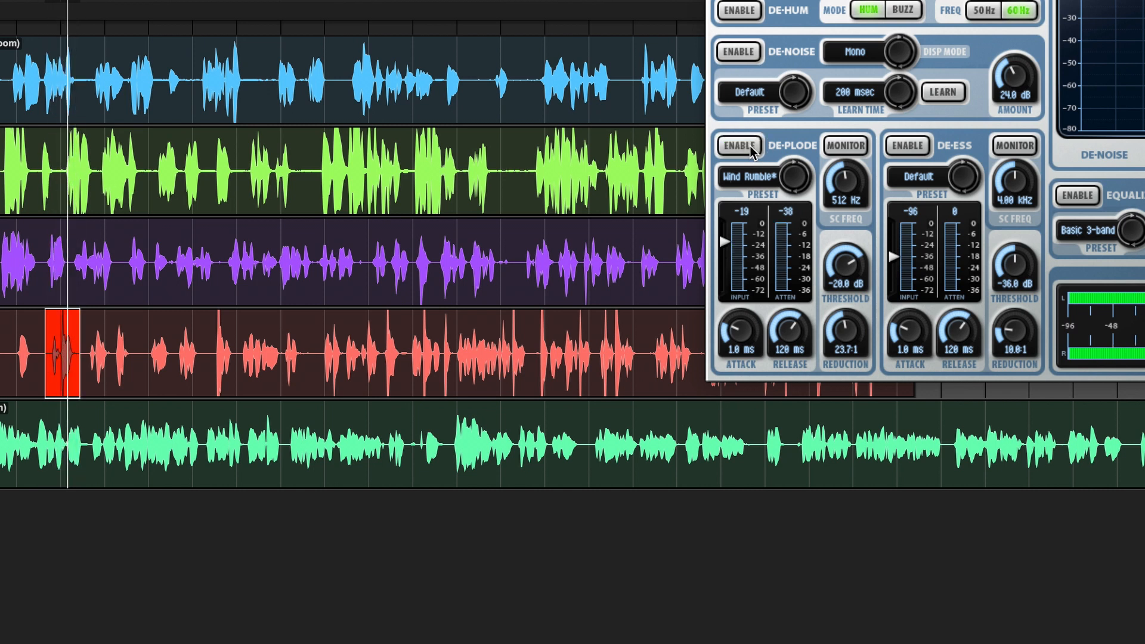
pyautogui.click(750, 147)
pyautogui.press('space')
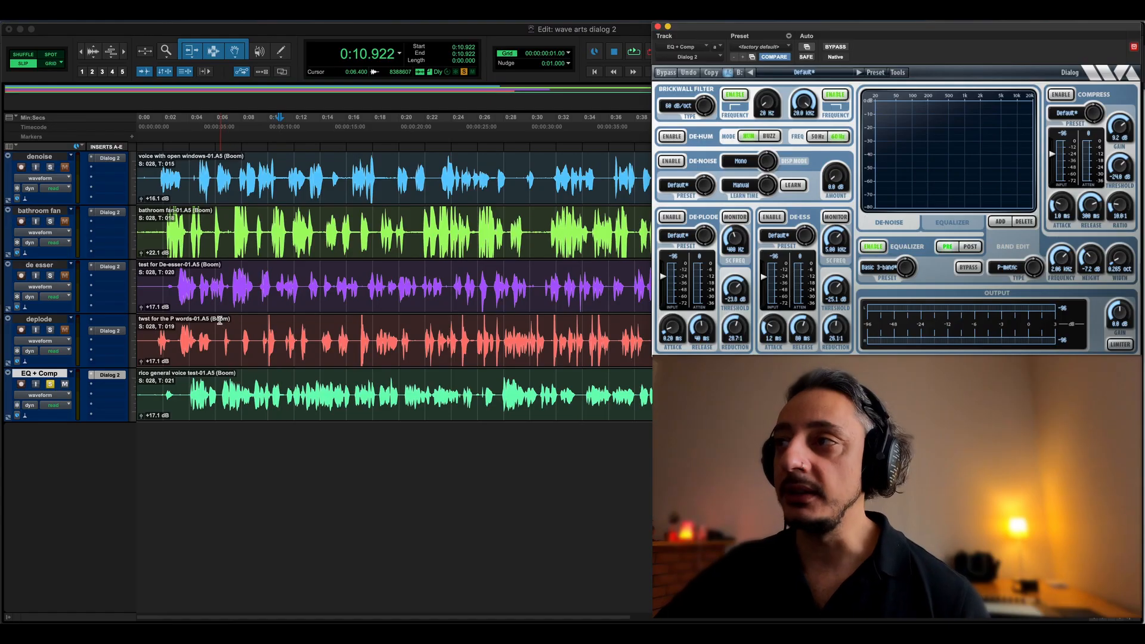
# Step: Play the EQ + Comp clip from 0:11.008, enable Compress during playback, and stop
pyautogui.click(283, 391)
pyautogui.press('space')
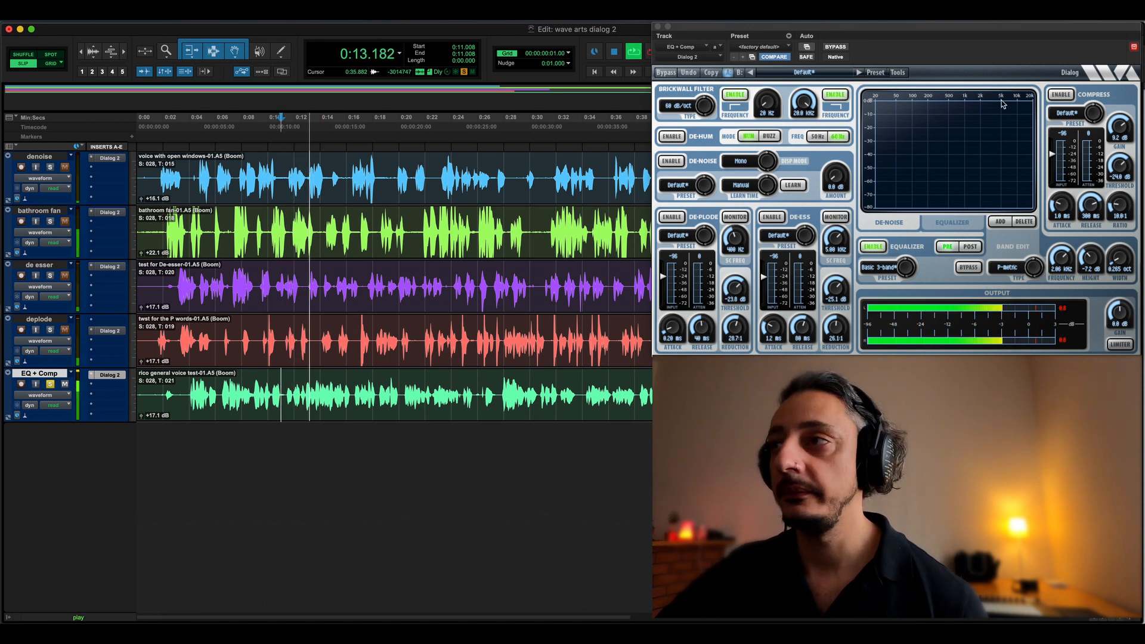
pyautogui.click(1059, 95)
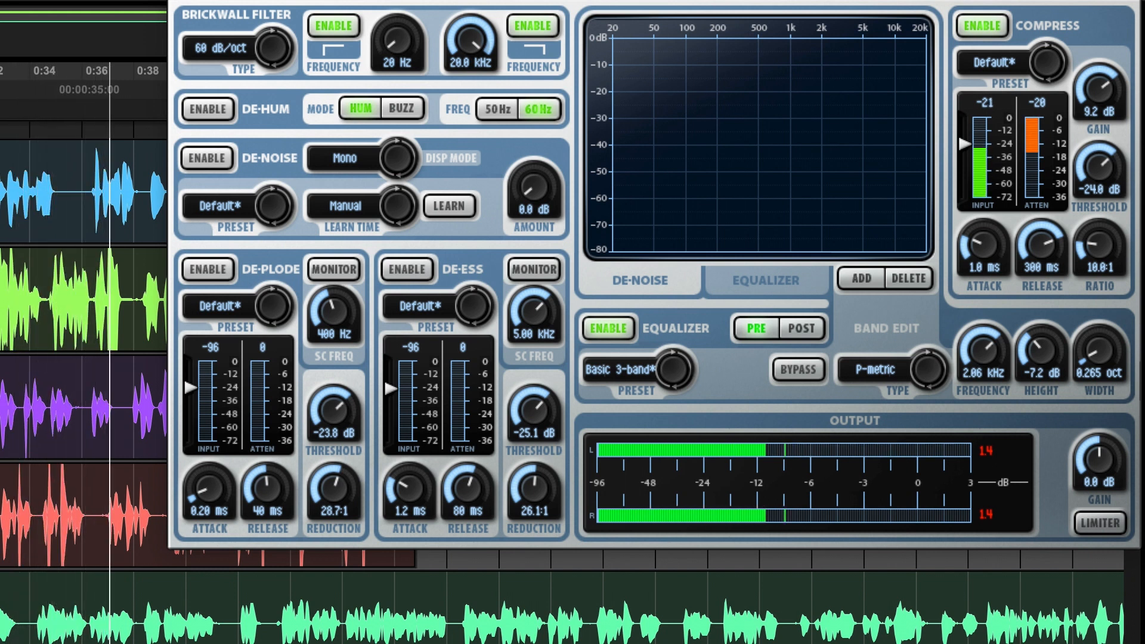
pyautogui.press('space')
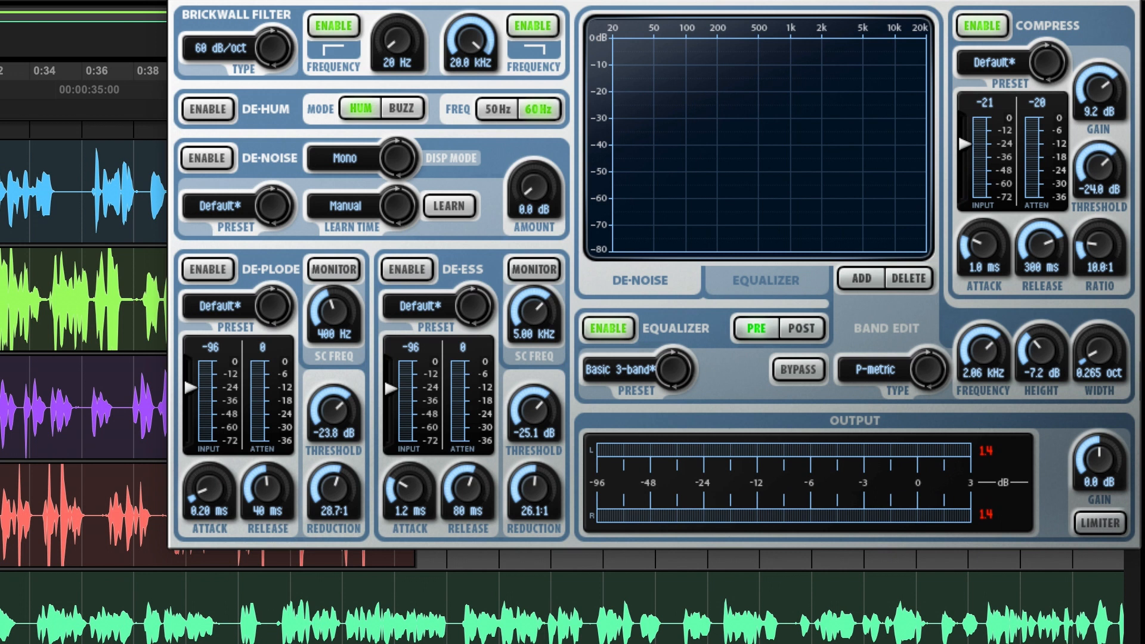
# Step: Replay the EQ + Comp track while toggling Compress off and back on to compare, then stop playback
pyautogui.press('space')
pyautogui.click(983, 27)
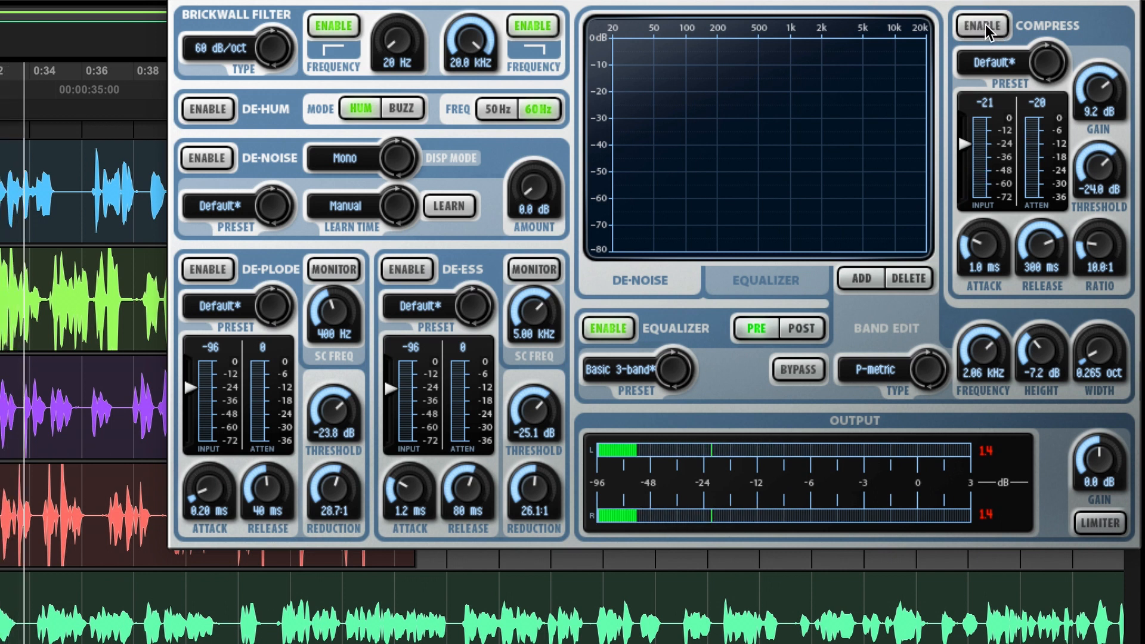
pyautogui.click(983, 27)
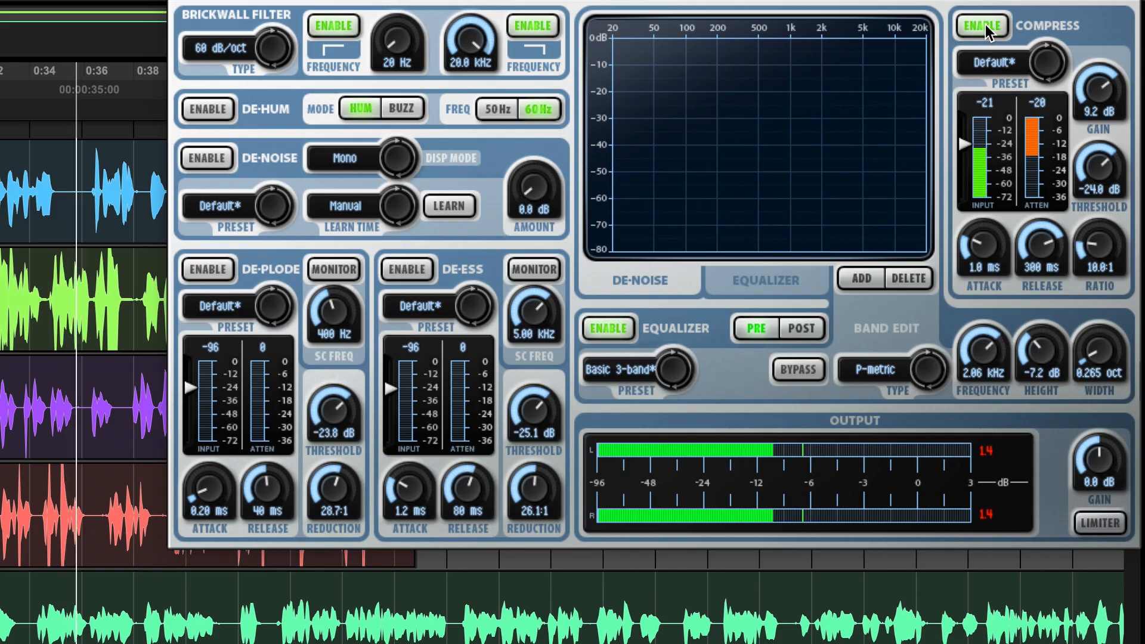
pyautogui.press('space')
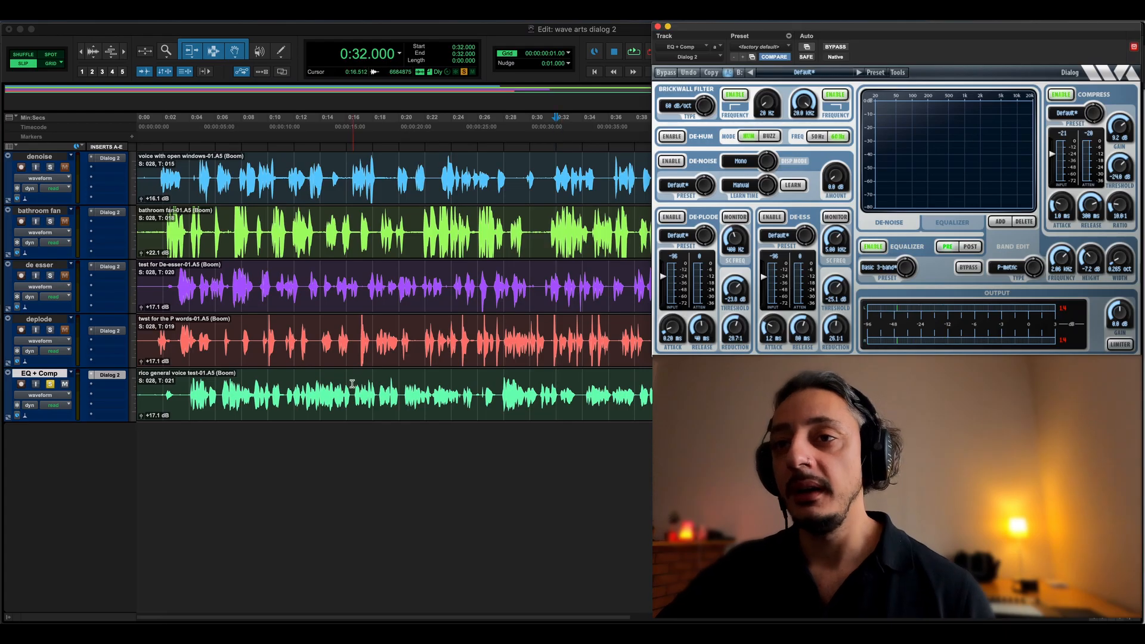
# Step: Cue the EQ + Comp clip at 0:16.469, then disable Compress and display the Equalizer graph
pyautogui.click(352, 384)
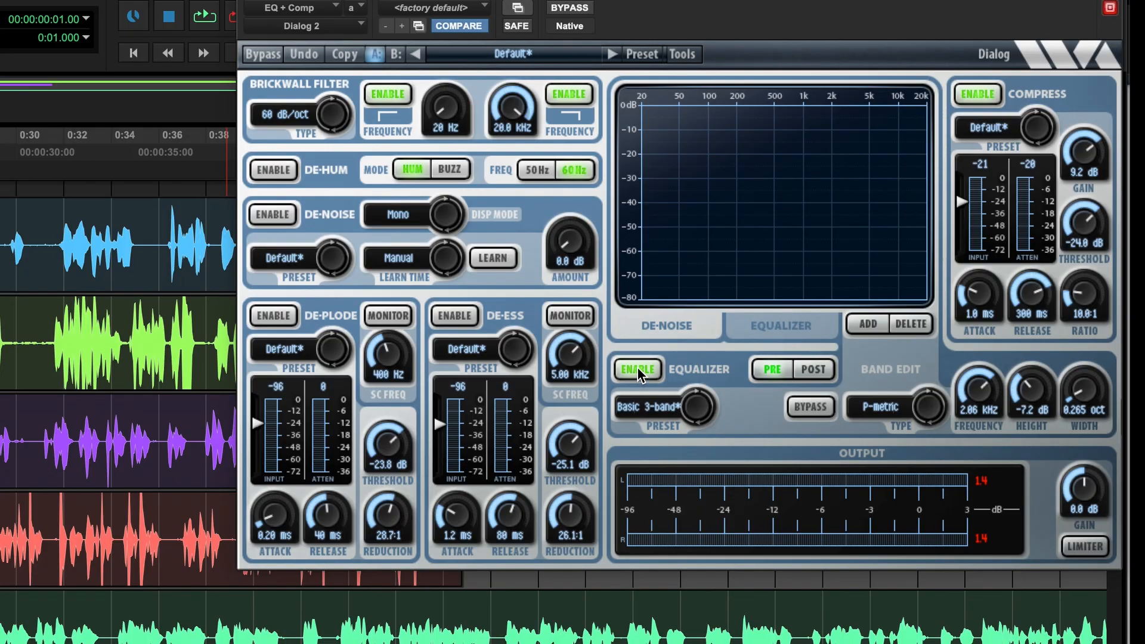
pyautogui.click(977, 94)
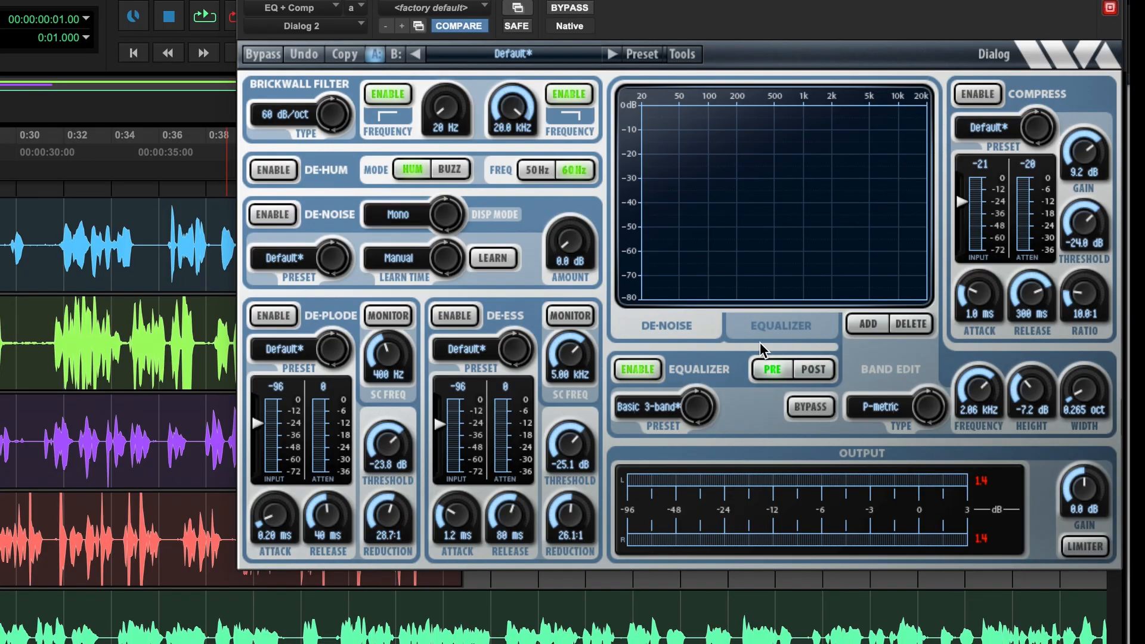
pyautogui.click(803, 322)
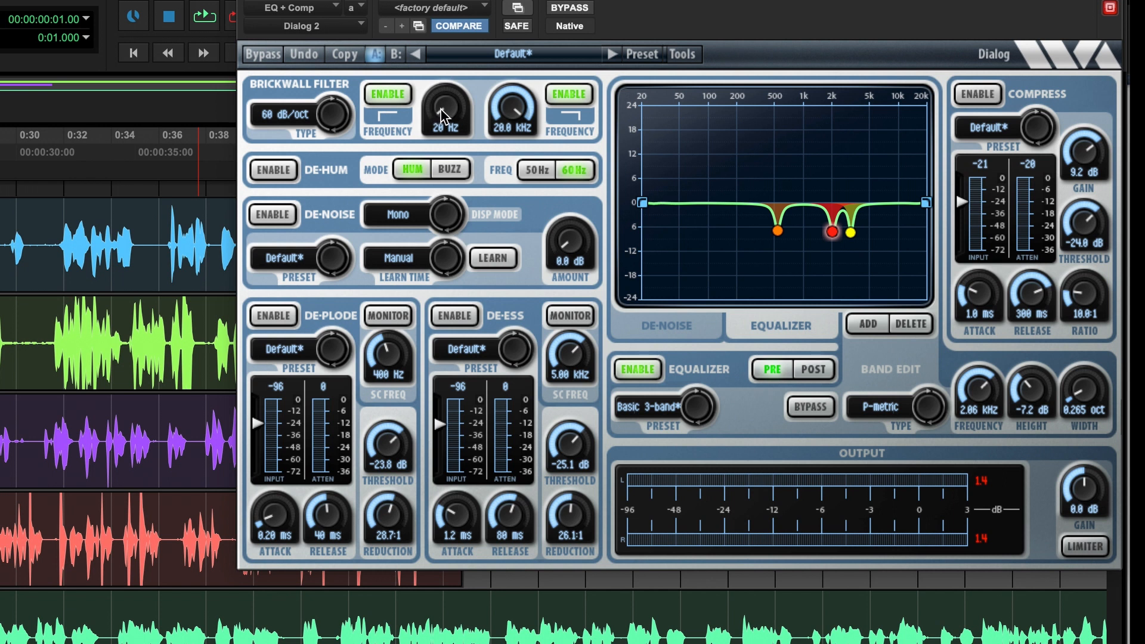
# Step: Try sweeping the Brickwall Filter's low and high cutoff frequencies during playback
pyautogui.click(442, 127)
pyautogui.moveTo(442, 124)
pyautogui.mouseDown()
pyautogui.moveTo(427, 0)
pyautogui.moveTo(446, 145)
pyautogui.mouseUp()
pyautogui.moveTo(513, 111)
pyautogui.mouseDown()
pyautogui.moveTo(512, 277)
pyautogui.moveTo(495, 113)
pyautogui.mouseUp()
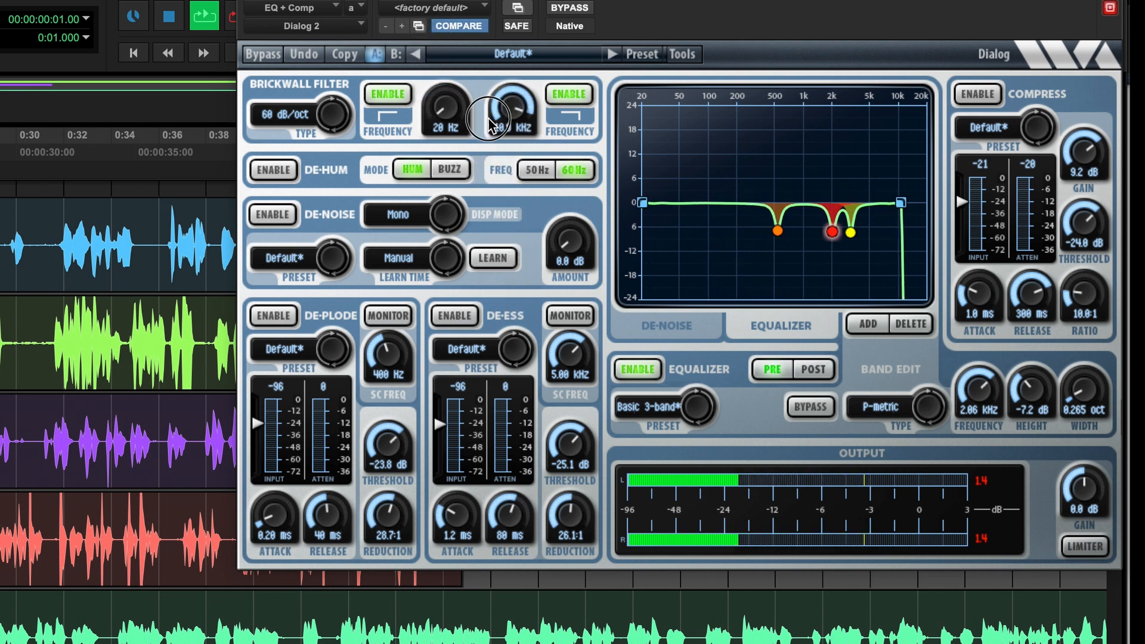
# Step: Set the Brickwall Filter slope to 24 dB/oct, sweep its low cutoff to audition it, and stop playback
pyautogui.click(293, 119)
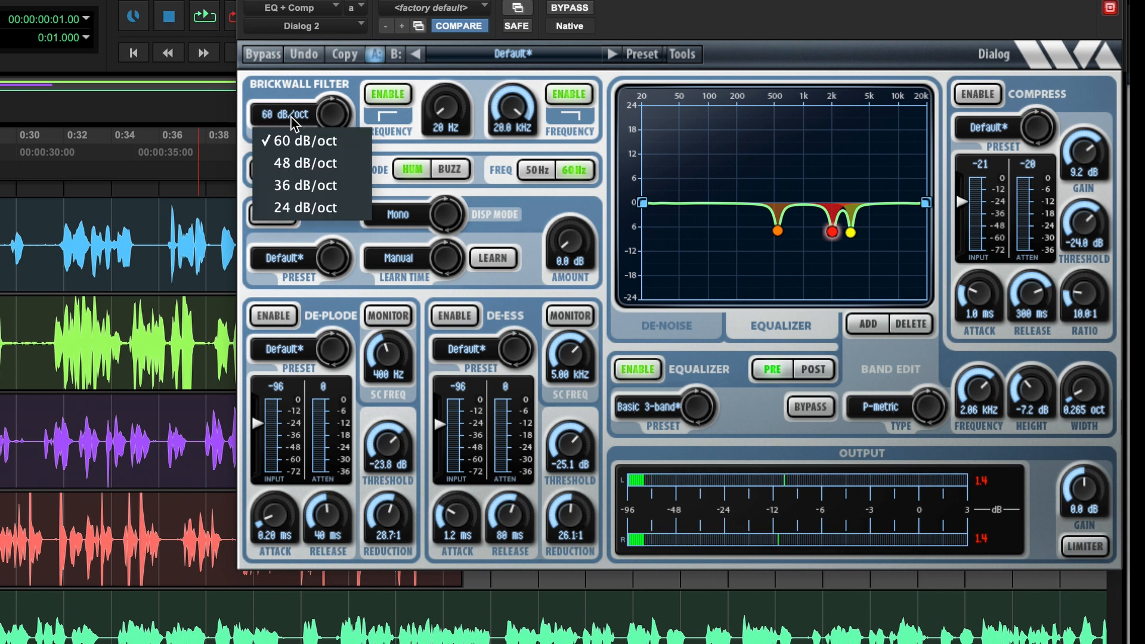
pyautogui.click(304, 208)
pyautogui.moveTo(441, 110); pyautogui.dragTo(421, 123)
pyautogui.press('space')
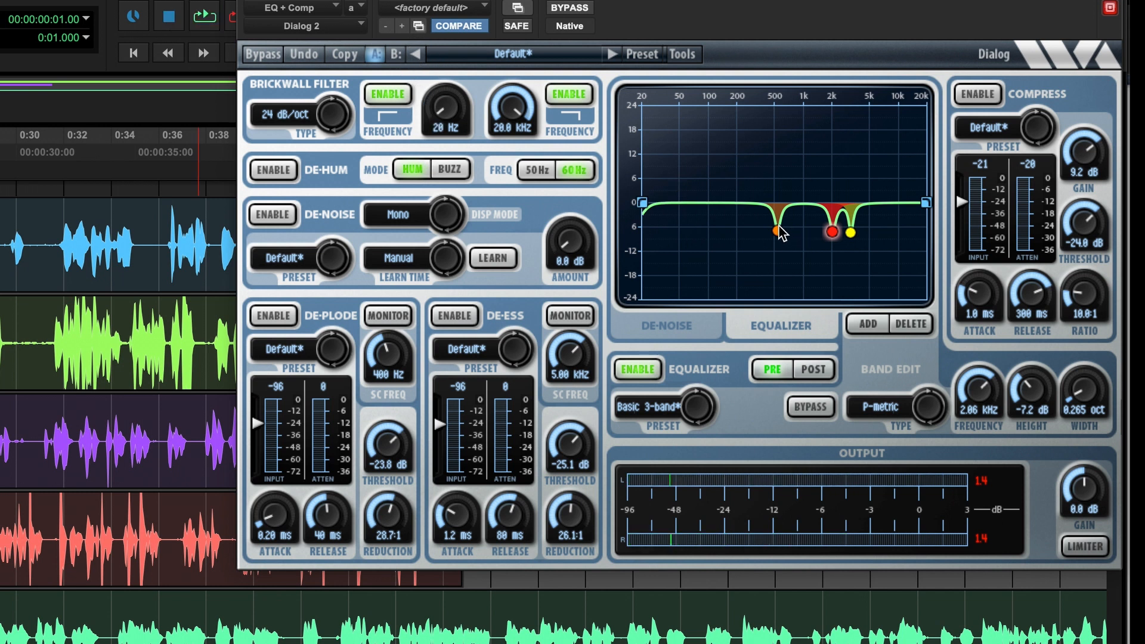
# Step: Adjust the orange EQ band slightly and add a parametric band at about 265 Hz with a 1.4 dB boost
pyautogui.moveTo(779, 228); pyautogui.dragTo(748, 197)
pyautogui.doubleClick(725, 225)
pyautogui.press('space')
pyautogui.press('space')
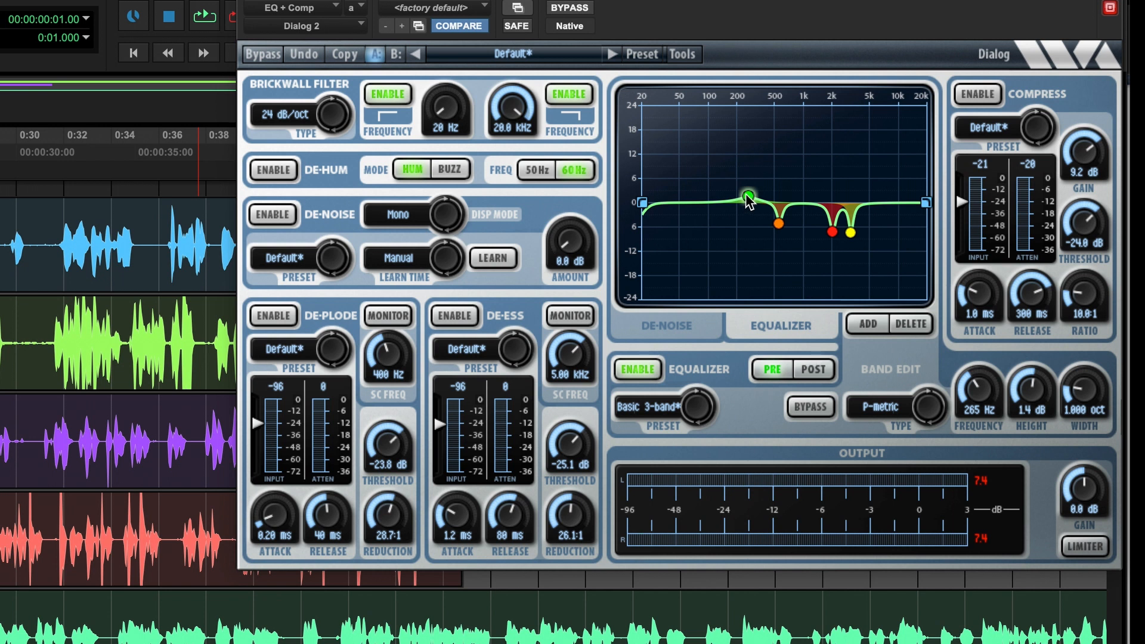
# Step: Move the green EQ band to about 5.05 kHz at 10.4 dB and narrow its width to 0.010 oct
pyautogui.moveTo(747, 198); pyautogui.dragTo(865, 124)
pyautogui.press('space')
pyautogui.press('space')
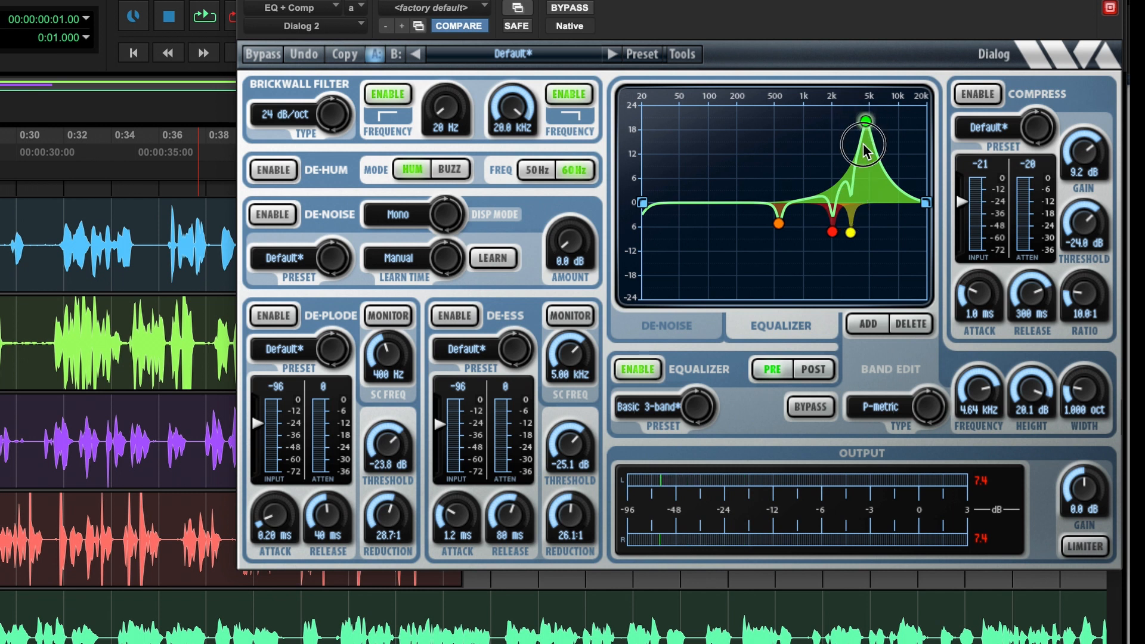
pyautogui.moveTo(863, 124); pyautogui.dragTo(873, 166)
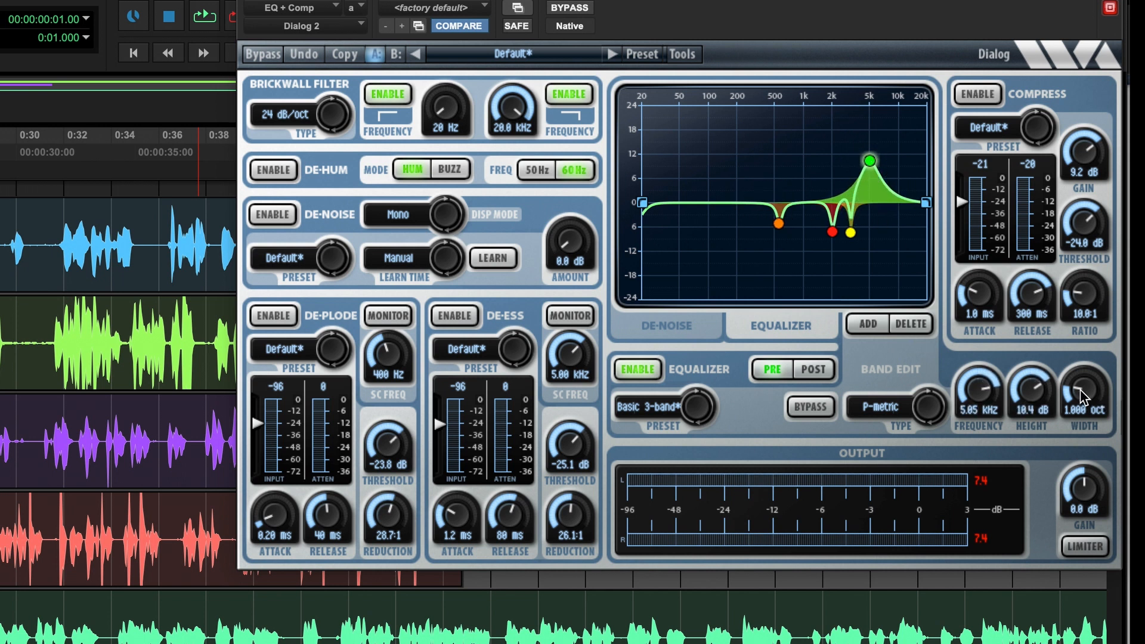
pyautogui.moveTo(1083, 397); pyautogui.dragTo(1022, 424)
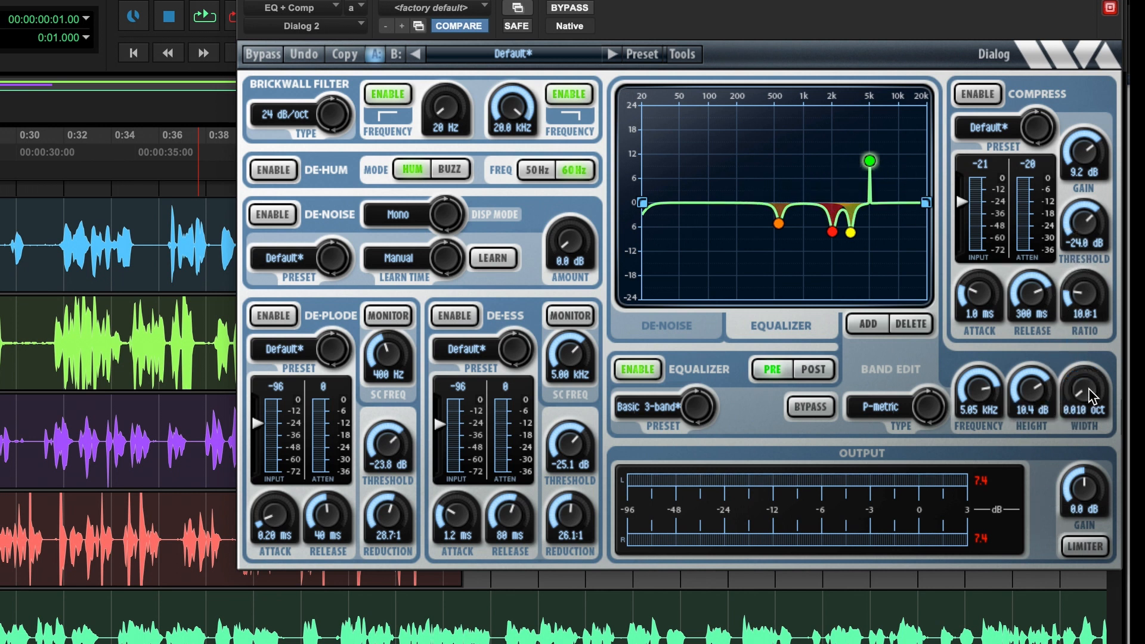
# Step: Sweep the narrow boosted green band to 1.44 kHz during playback, then cut it to -5.8 dB and widen it
pyautogui.moveTo(869, 161); pyautogui.dragTo(817, 106)
pyautogui.press('space')
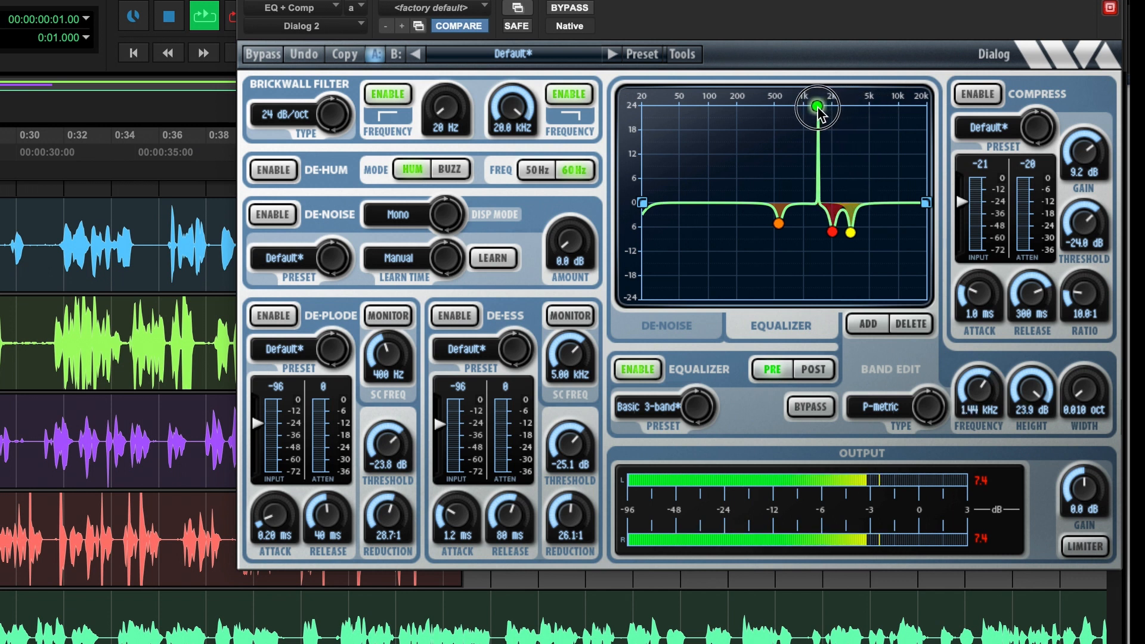
pyautogui.moveTo(1031, 393); pyautogui.dragTo(1033, 546)
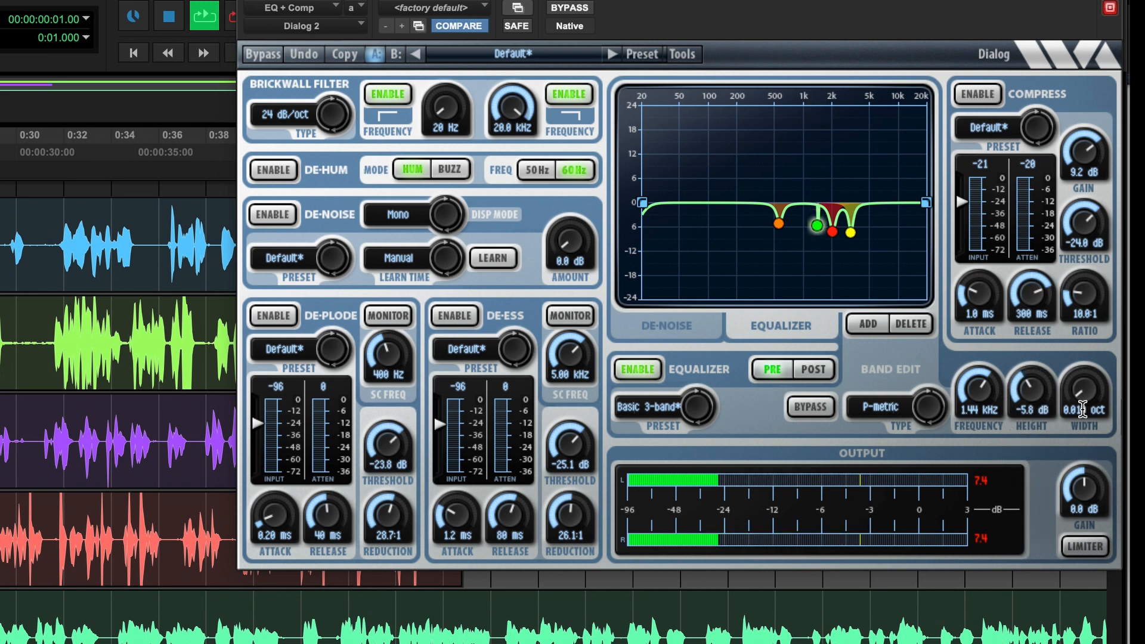
pyautogui.moveTo(1083, 397); pyautogui.dragTo(1079, 375)
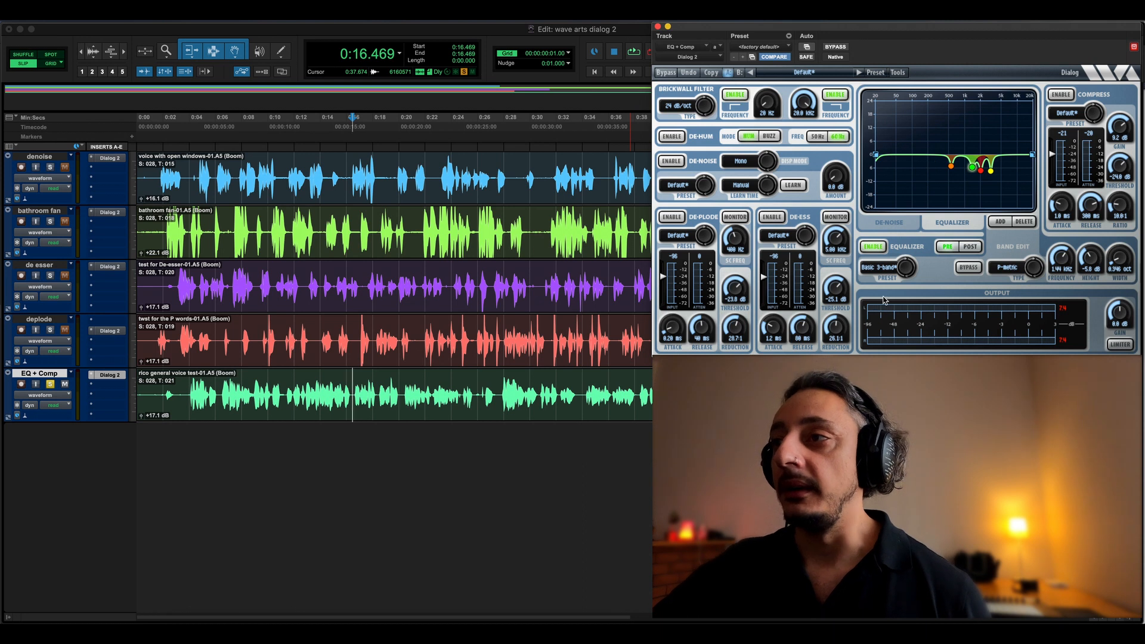
# Step: Cue the EQ + Comp clip at 0:22.528 and preview it without the Limiter
pyautogui.click(498, 393)
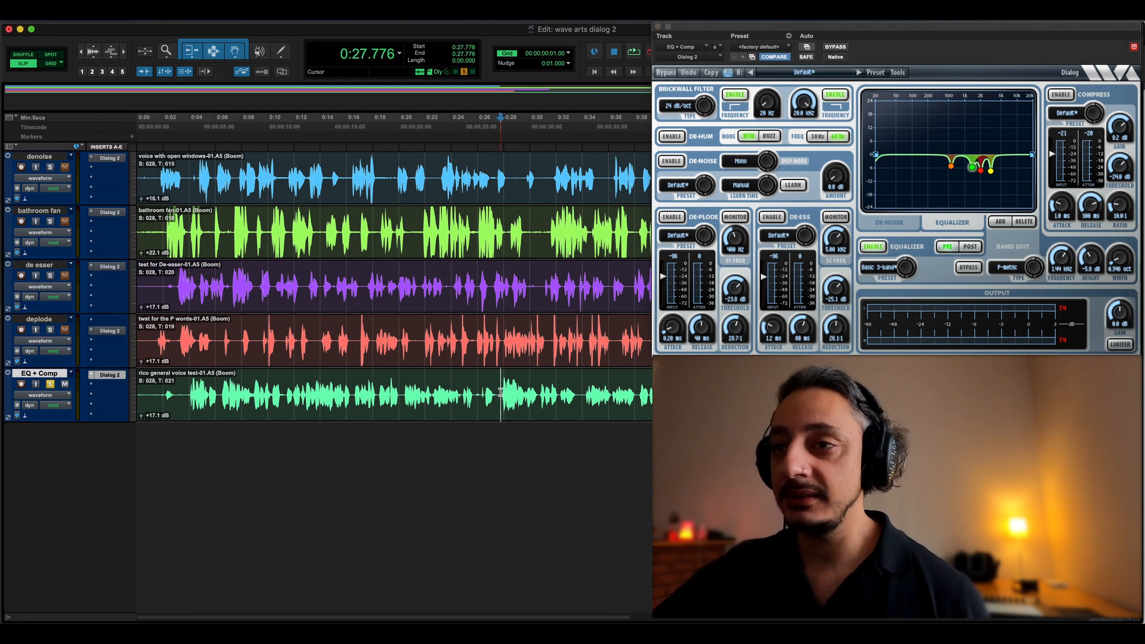
pyautogui.click(446, 385)
pyautogui.click(433, 387)
pyautogui.click(1122, 351)
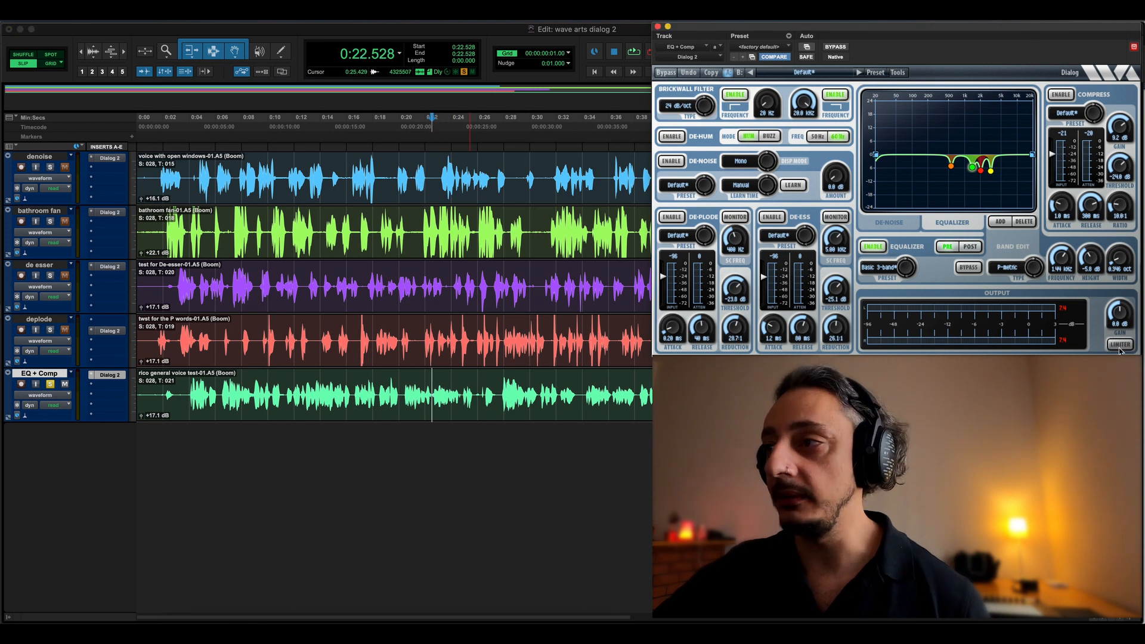
pyautogui.press('space')
pyautogui.press('space')
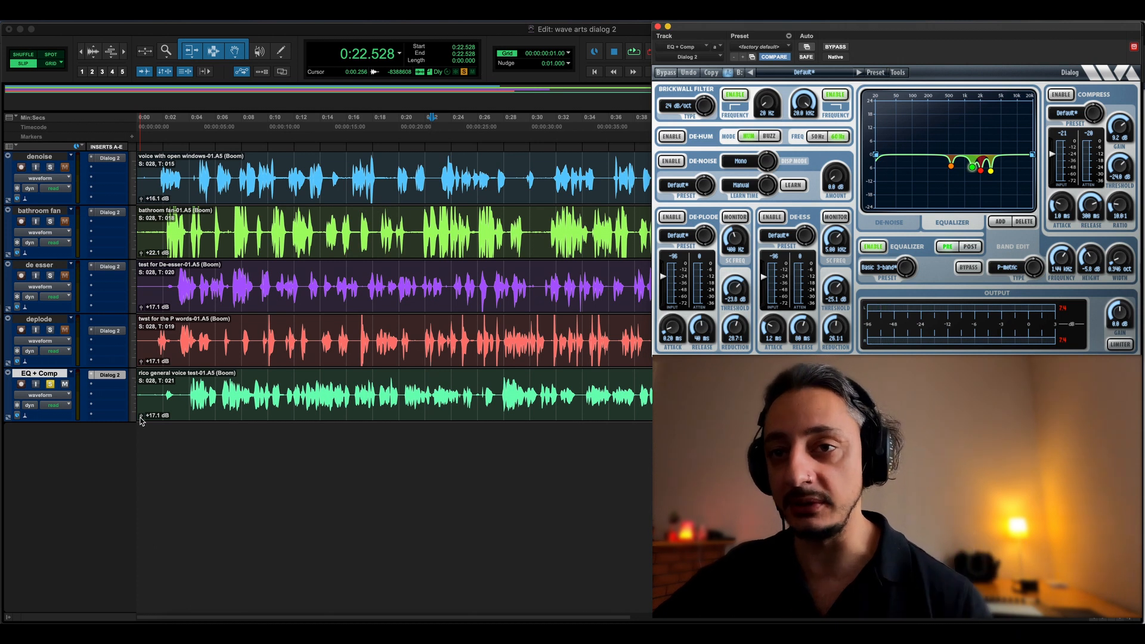
# Step: Raise the EQ + Comp clip gain to +34.0 dB, play from 0:20.864, and enable the Limiter during playback
pyautogui.moveTo(142, 421); pyautogui.dragTo(142, 408)
pyautogui.press('space')
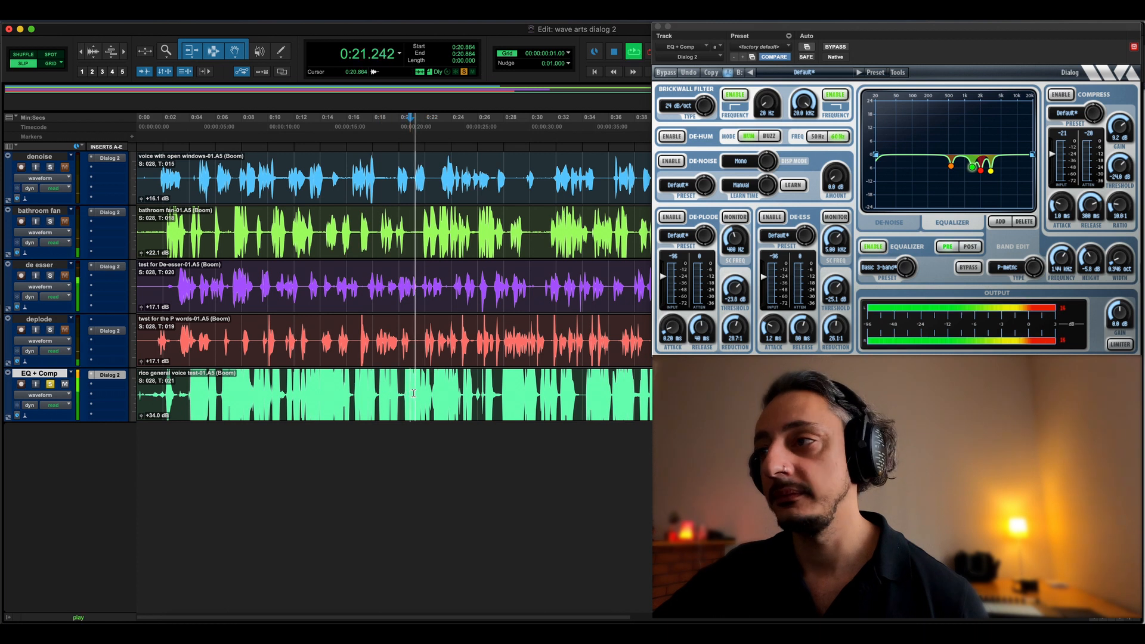
pyautogui.click(1121, 345)
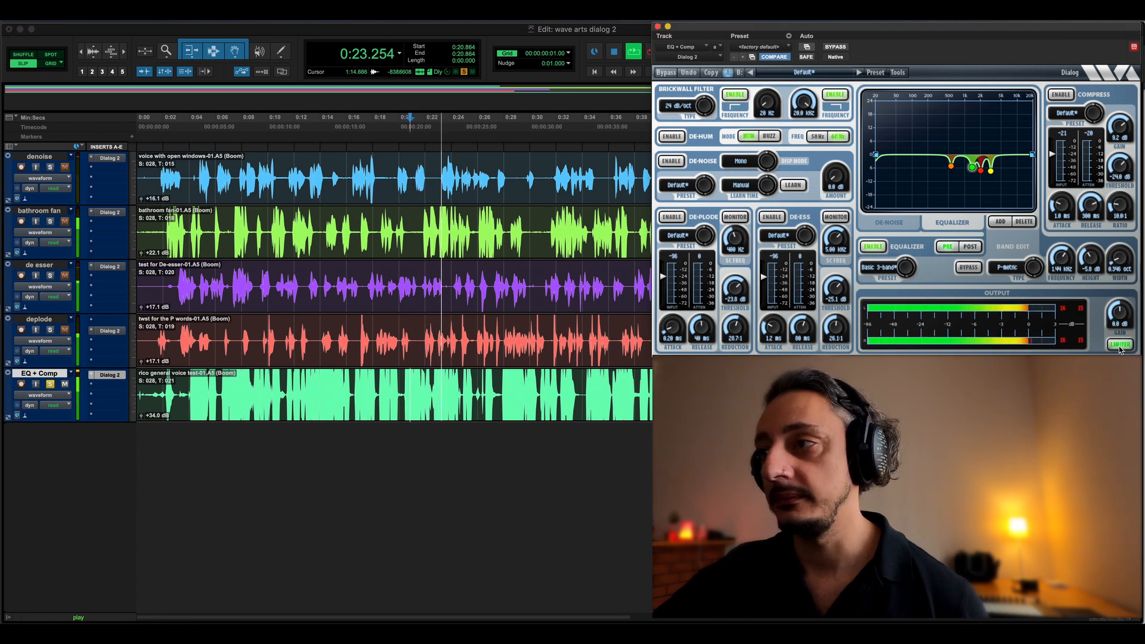
pyautogui.press('space')
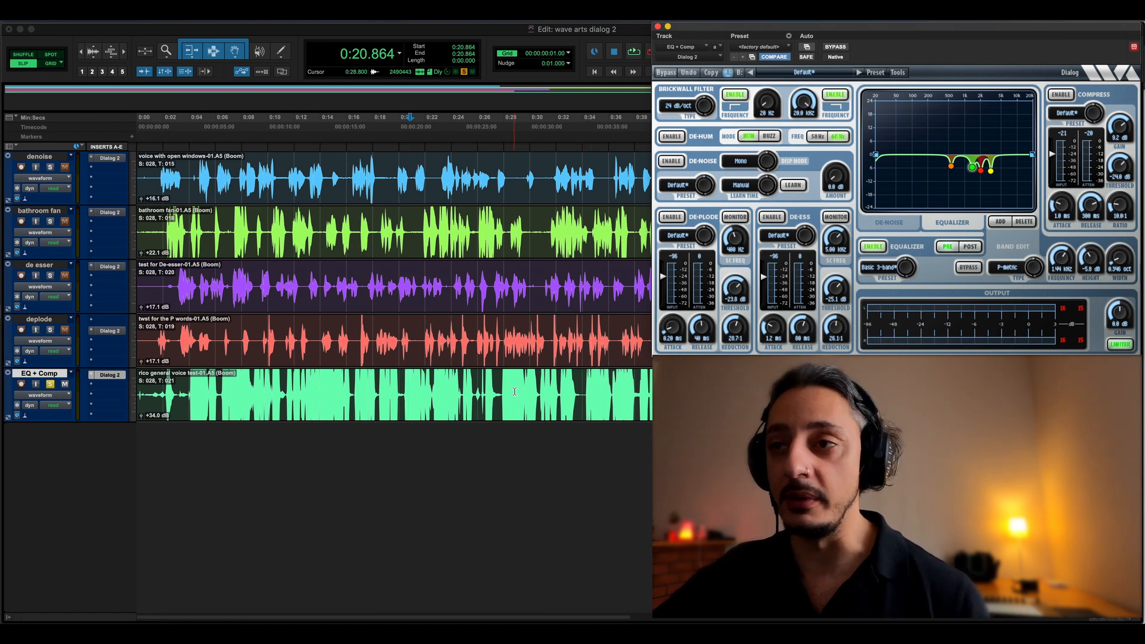
# Step: Replay the boosted clip with the Limiter off and back on, lower the output gain, and stop playback
pyautogui.press('space')
pyautogui.click(1120, 345)
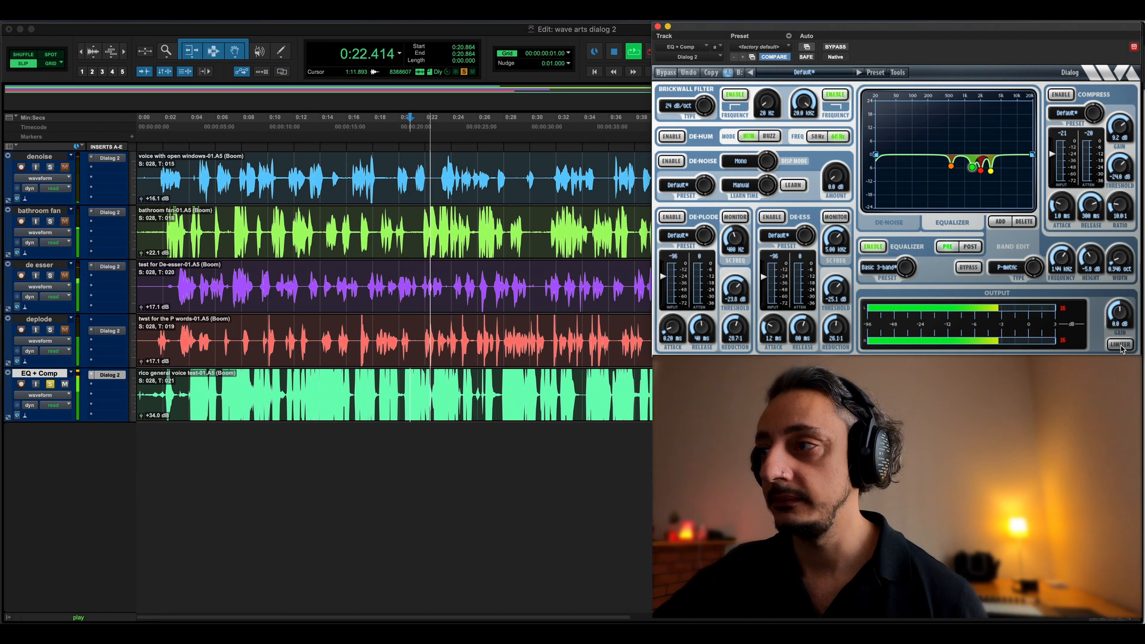
pyautogui.click(1120, 346)
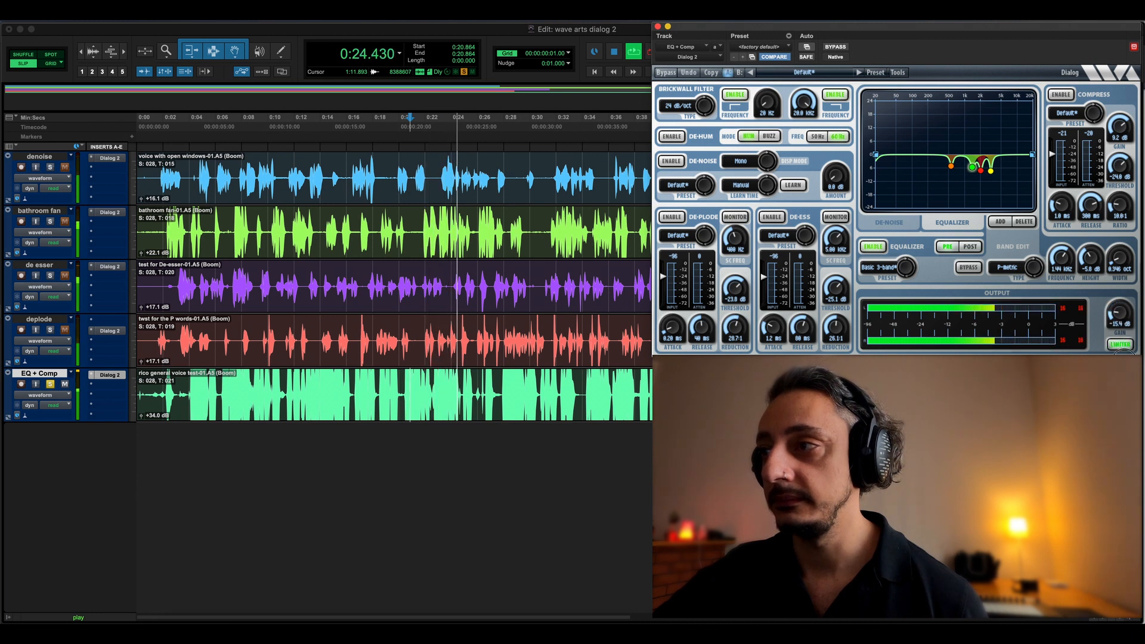
pyautogui.press('space')
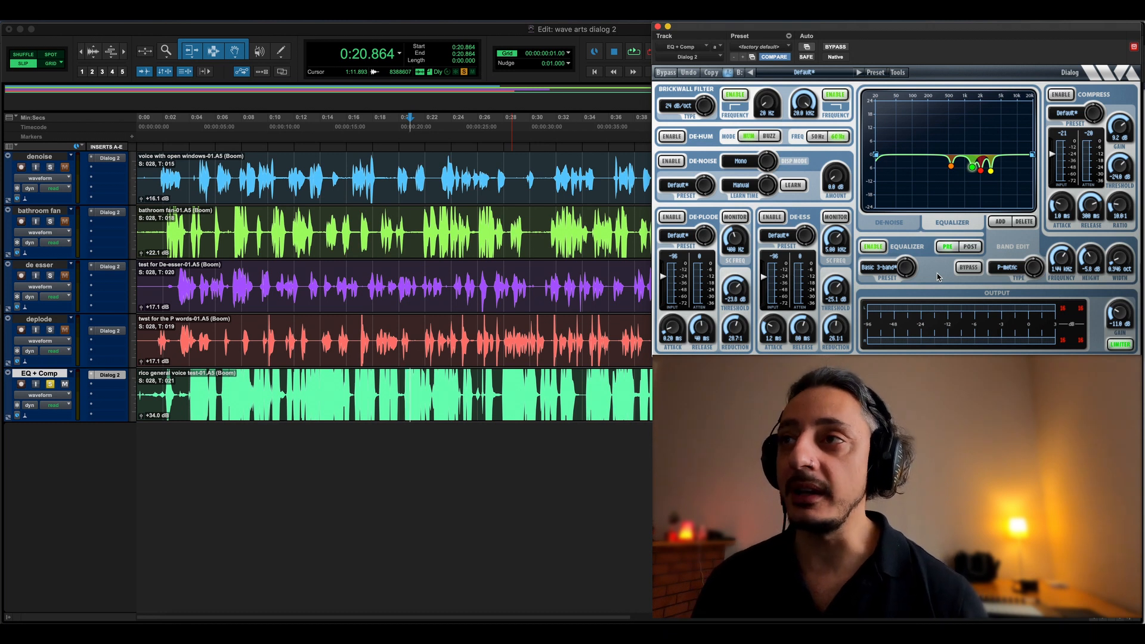
pyautogui.press('super+Tab')
pyautogui.press('super+Tab')
pyautogui.press('super+Tab')
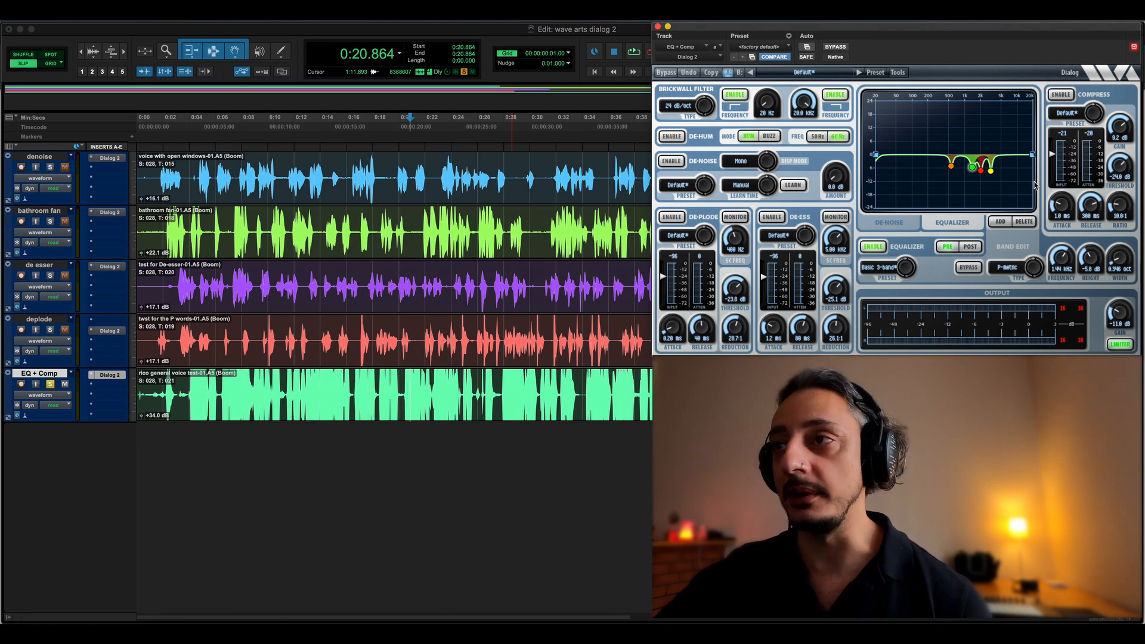
# Step: Reduce the green EQ band's cut to about -1.4 dB and shift it to about 1.35 kHz
pyautogui.moveTo(974, 166); pyautogui.dragTo(974, 160)
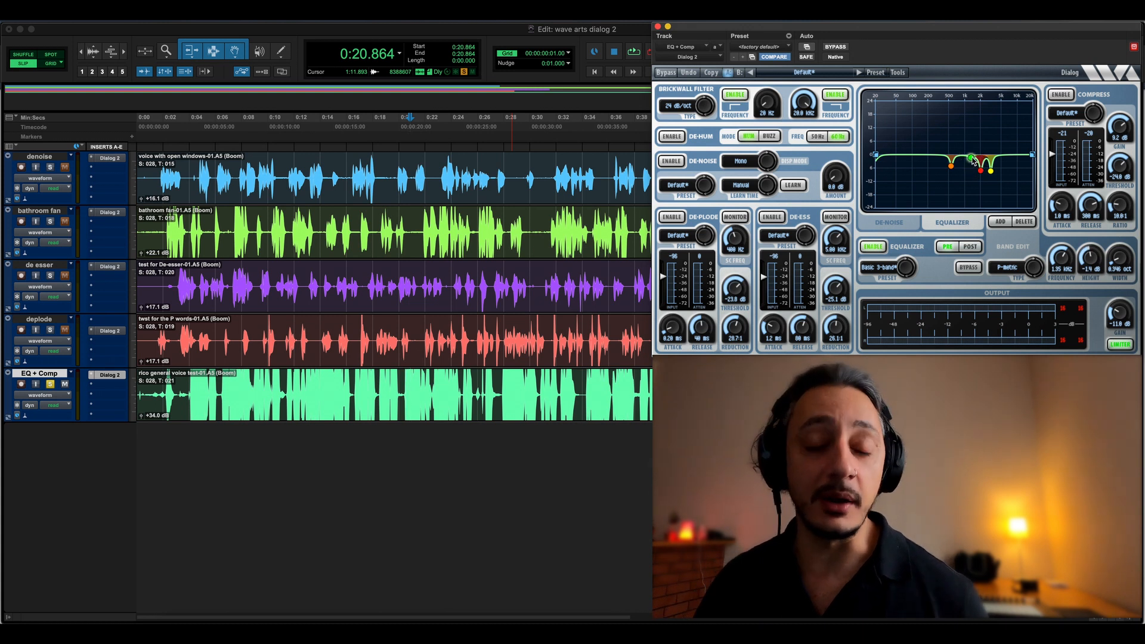